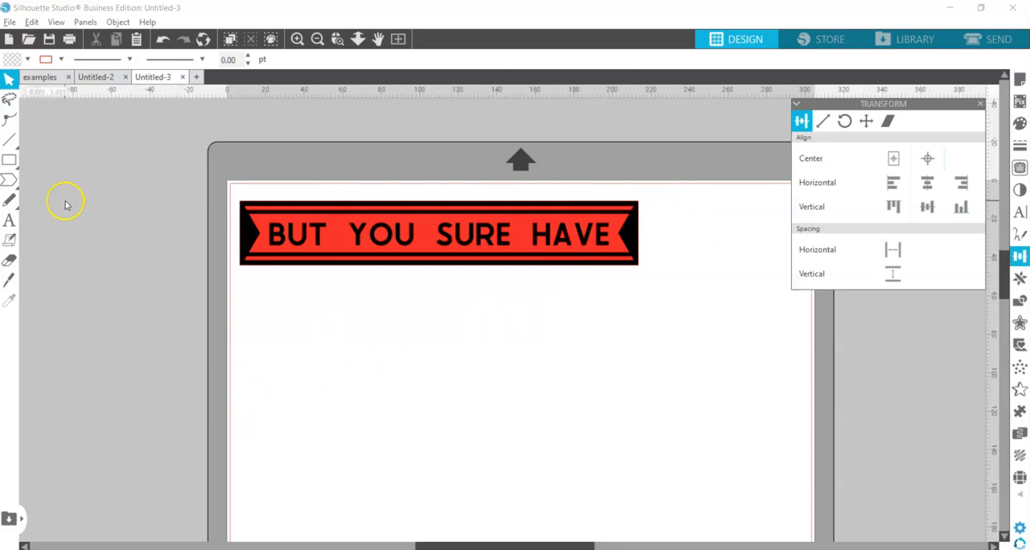
Add the text "BUT YOU SURE HAVE" on the page below the sample banner
click(9, 222)
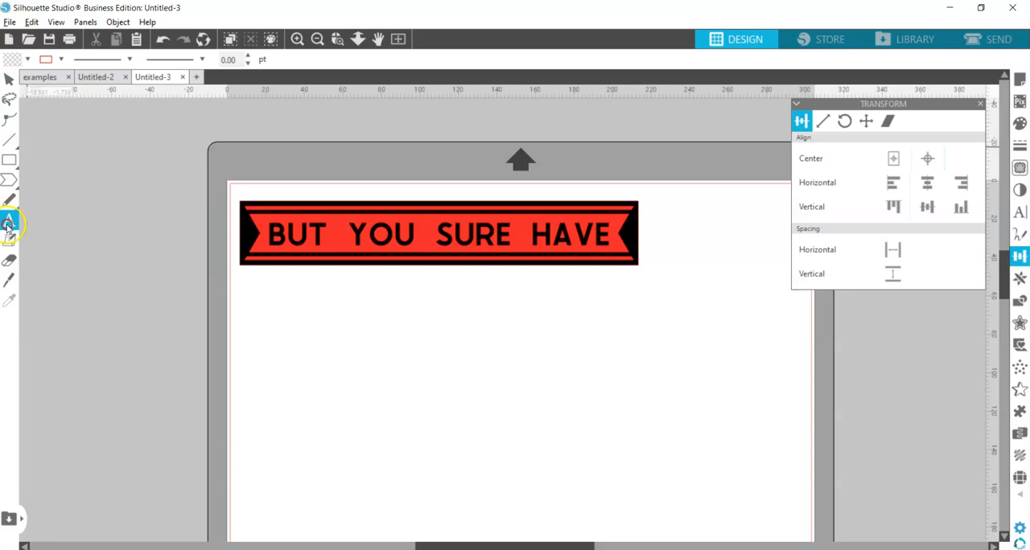
click(8, 229)
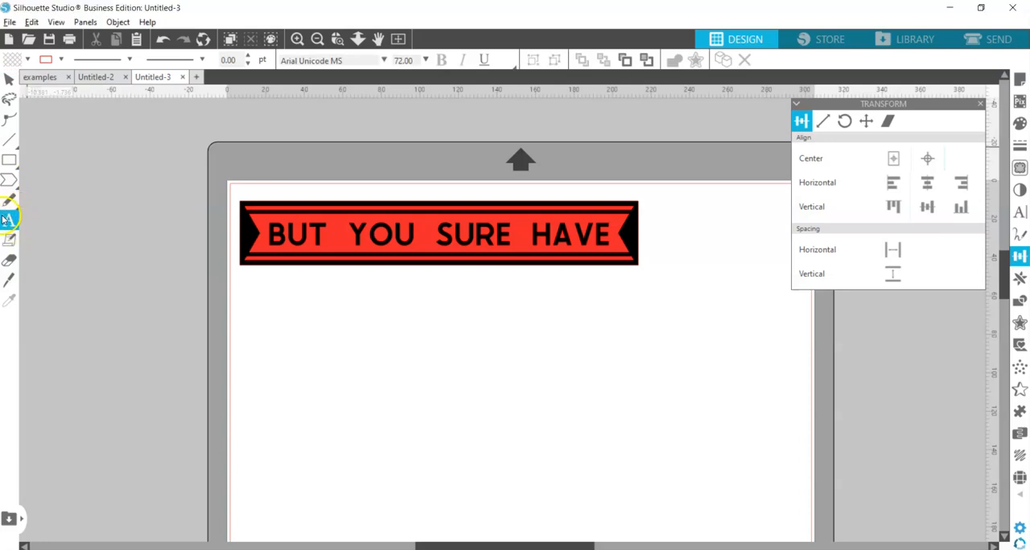
click(271, 337)
key(Escape)
text(BUT YU)
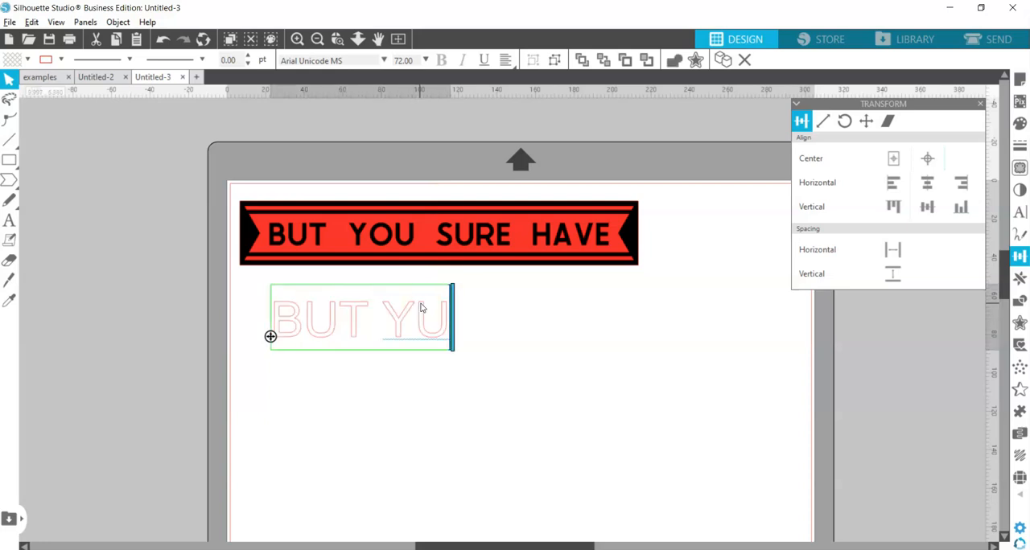
key(BackSpace)
text(OU SURE HAVE)
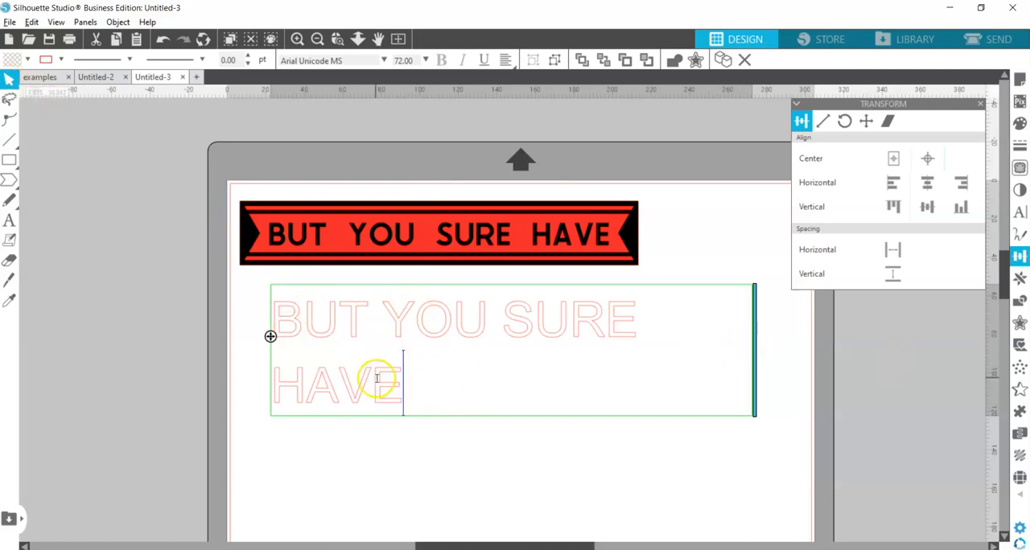
click(111, 308)
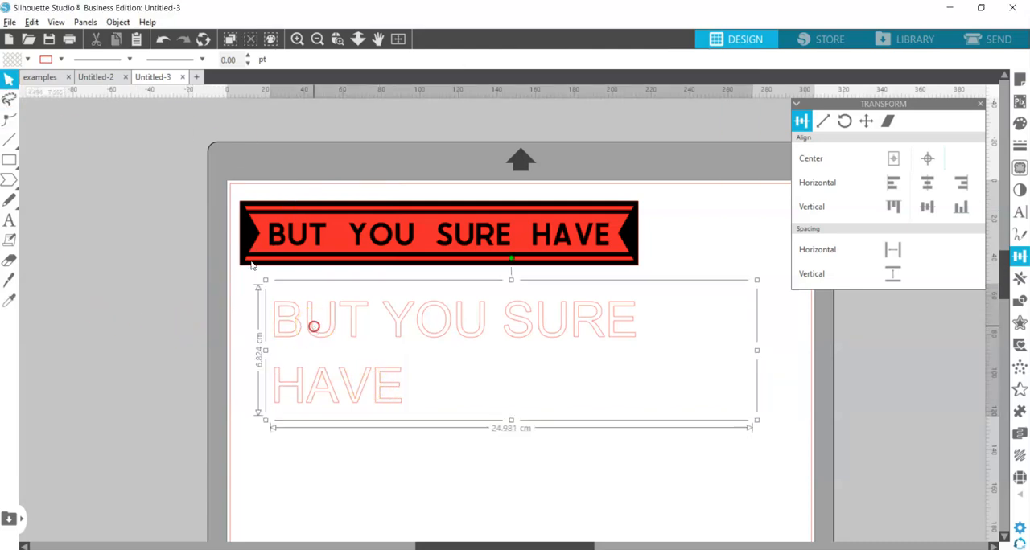
Widen the text box so the phrase fits on one line and set its font to Avocado Sans Bold
double_click(313, 330)
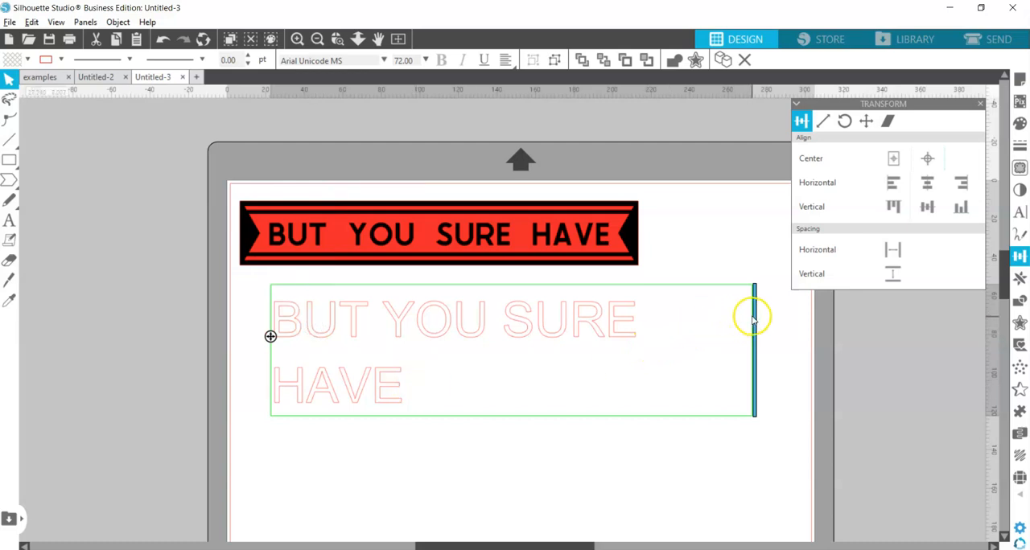
drag(755, 316, 828, 317)
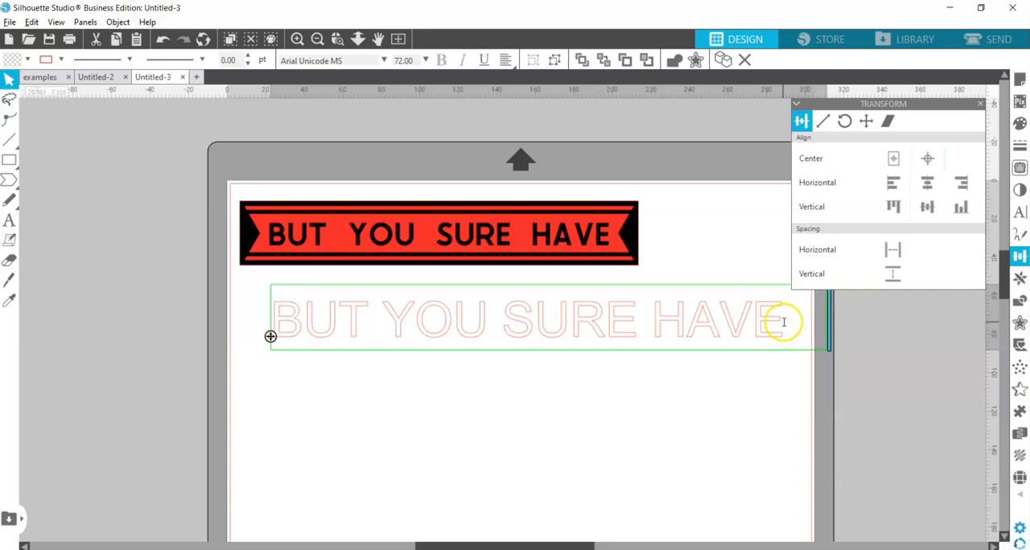
drag(759, 323, 238, 312)
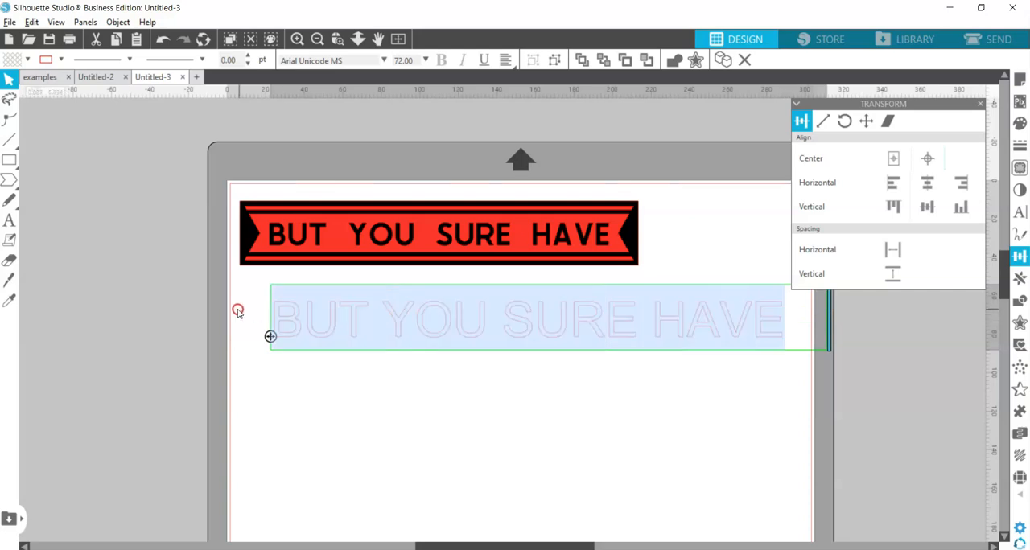
click(1019, 212)
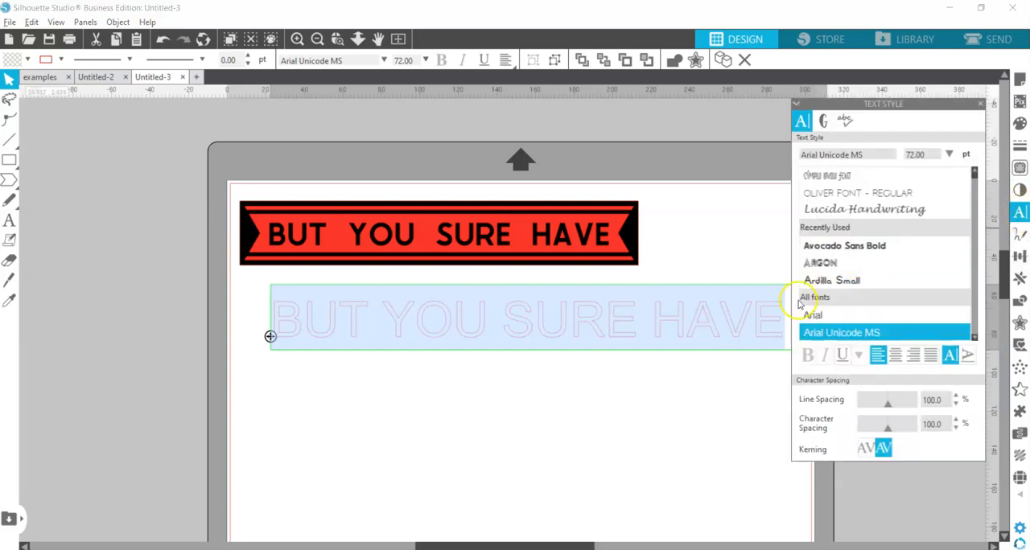
click(826, 249)
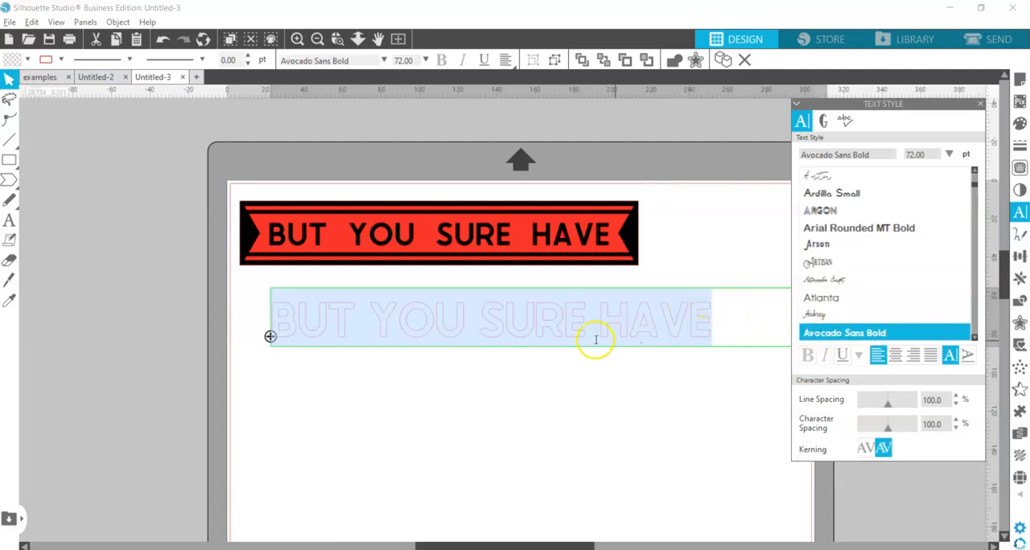
Add an extra space between each of the words and set the whole phrase's character spacing to 110%
click(354, 327)
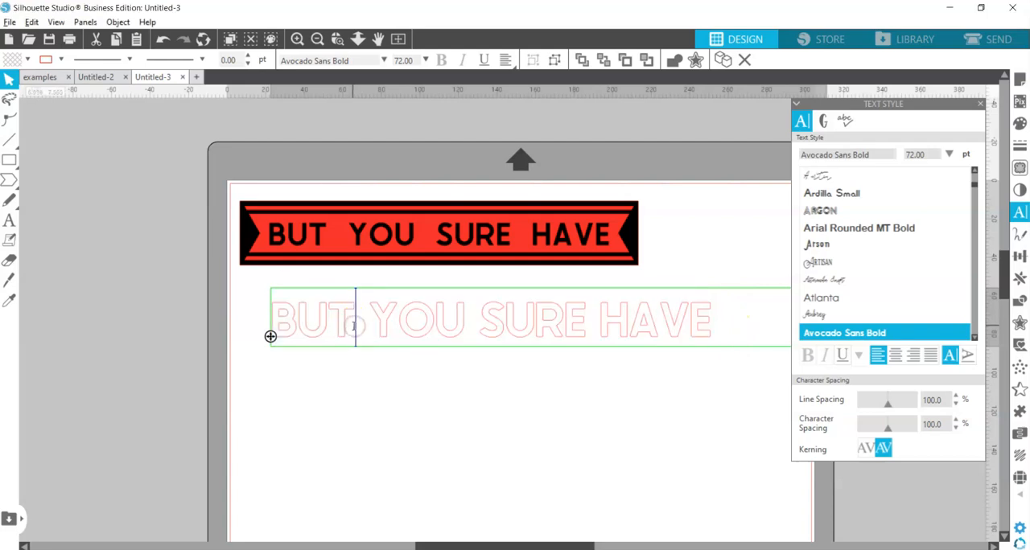
click(481, 330)
click(614, 323)
drag(739, 321, 261, 306)
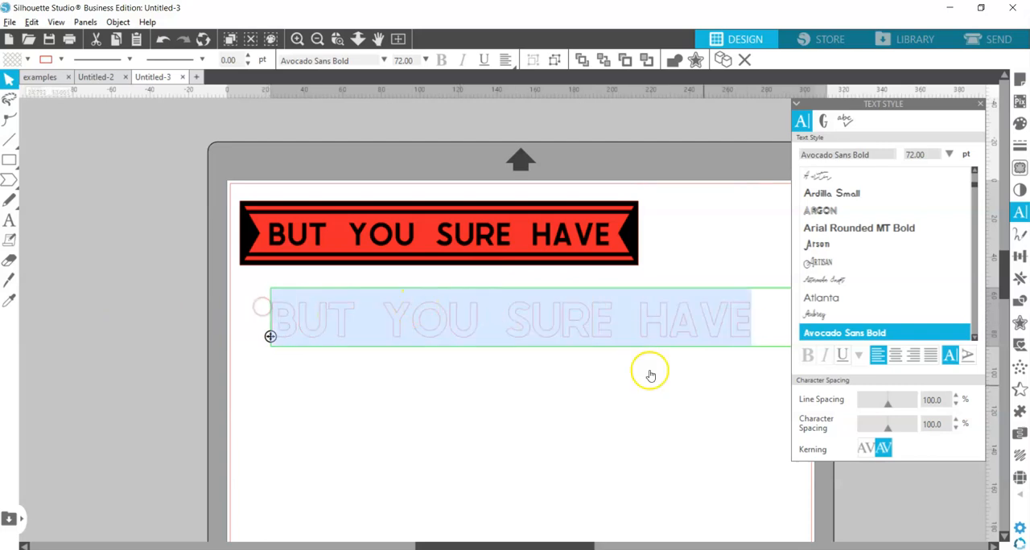
click(957, 419)
click(956, 420)
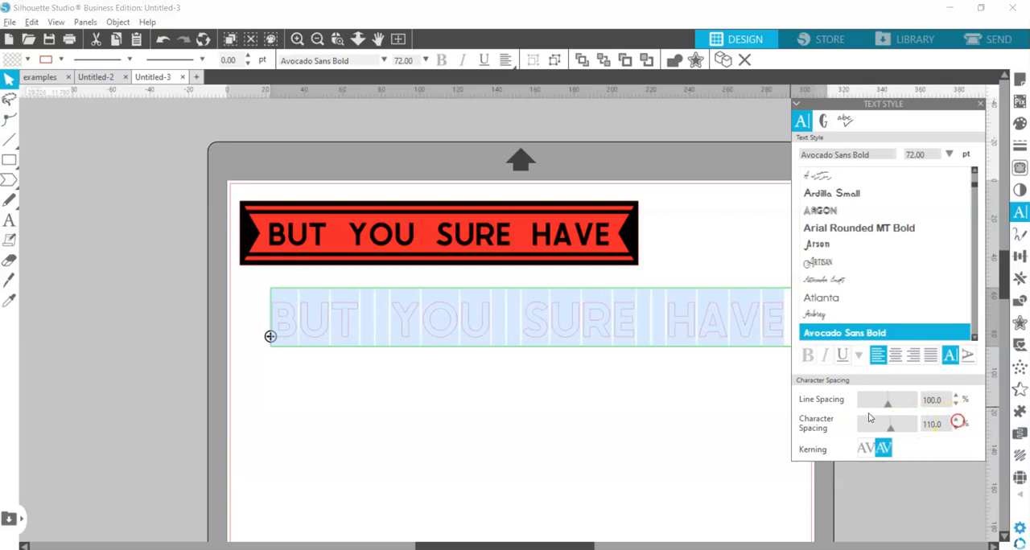
click(16, 79)
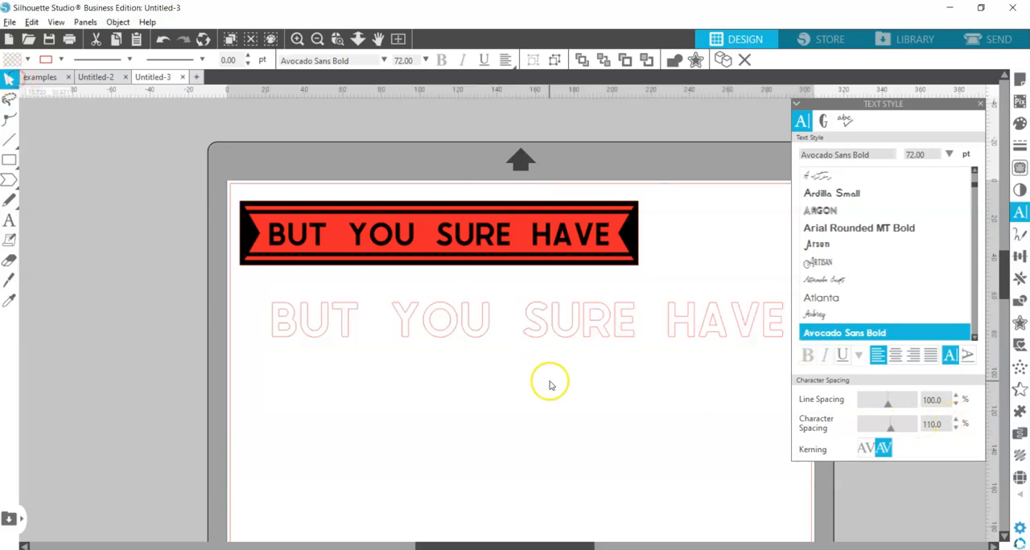
Reposition the text line beneath the sample banner so that all its letters lie inside the page
click(549, 381)
drag(528, 328, 513, 346)
click(653, 365)
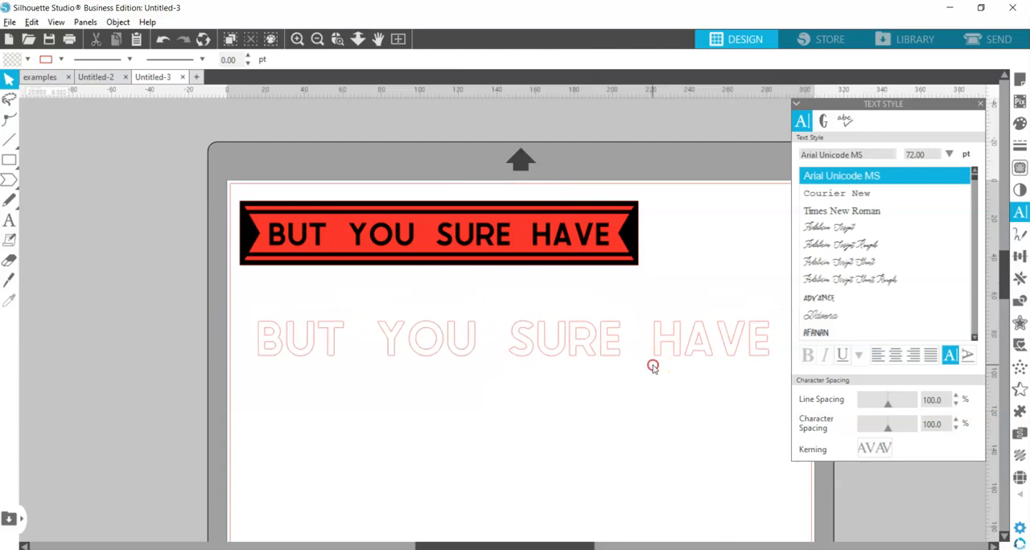
click(703, 340)
right_click(543, 347)
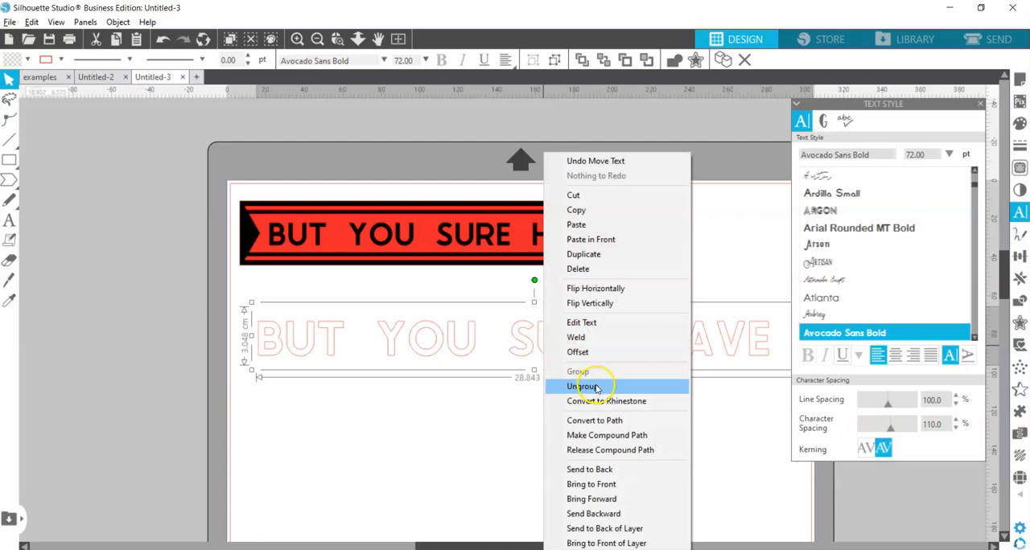
click(482, 402)
mouse_move(523, 335)
mouse_down()
mouse_move(514, 330)
mouse_move(563, 352)
mouse_move(518, 346)
mouse_up()
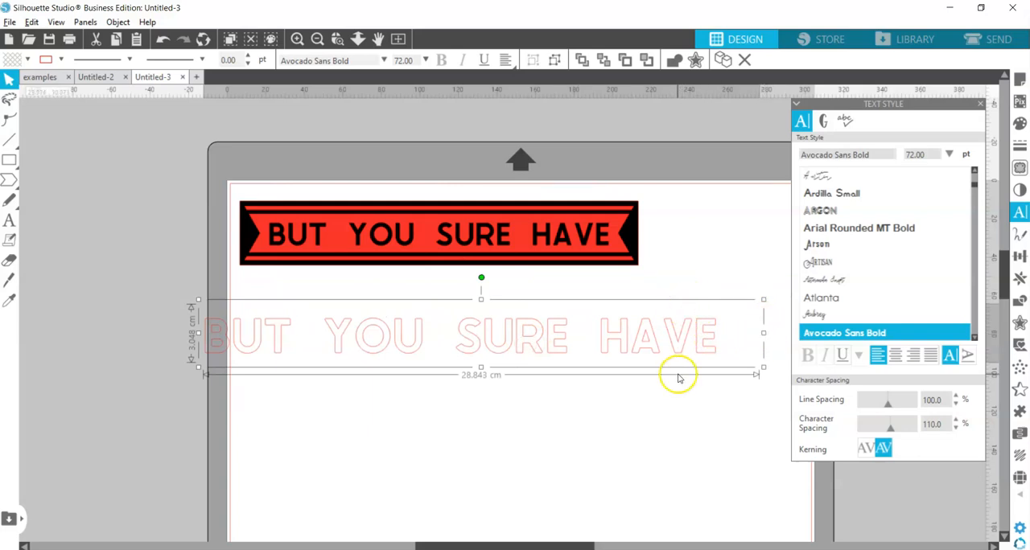
drag(565, 349, 600, 339)
click(563, 318)
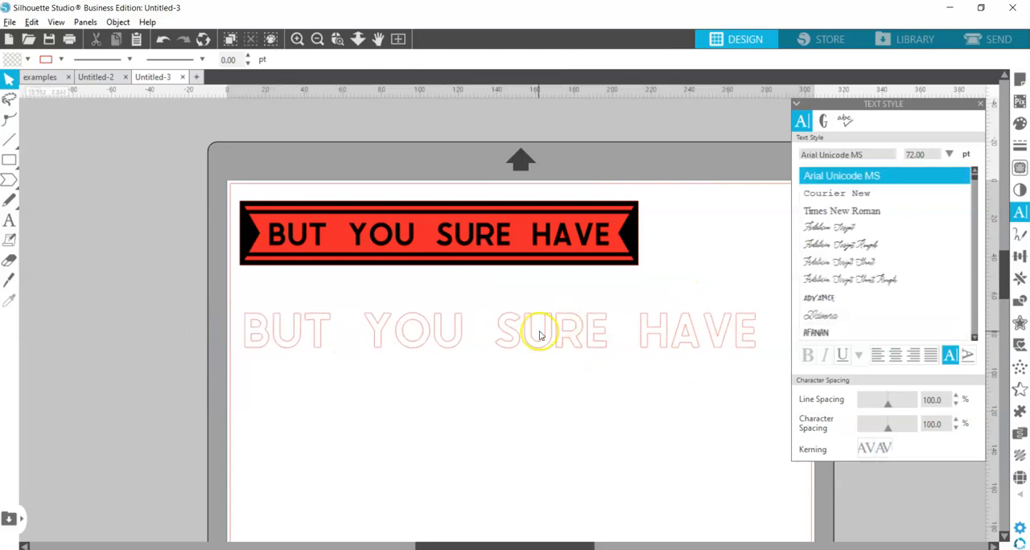
Weld the text into letter shapes and group all the letters into one object
click(545, 326)
right_click(548, 338)
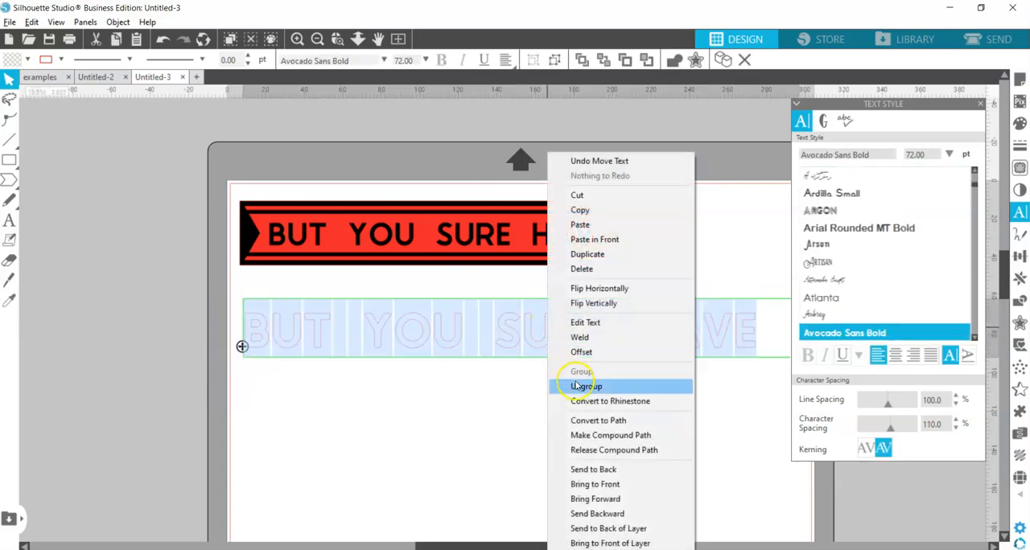
click(580, 339)
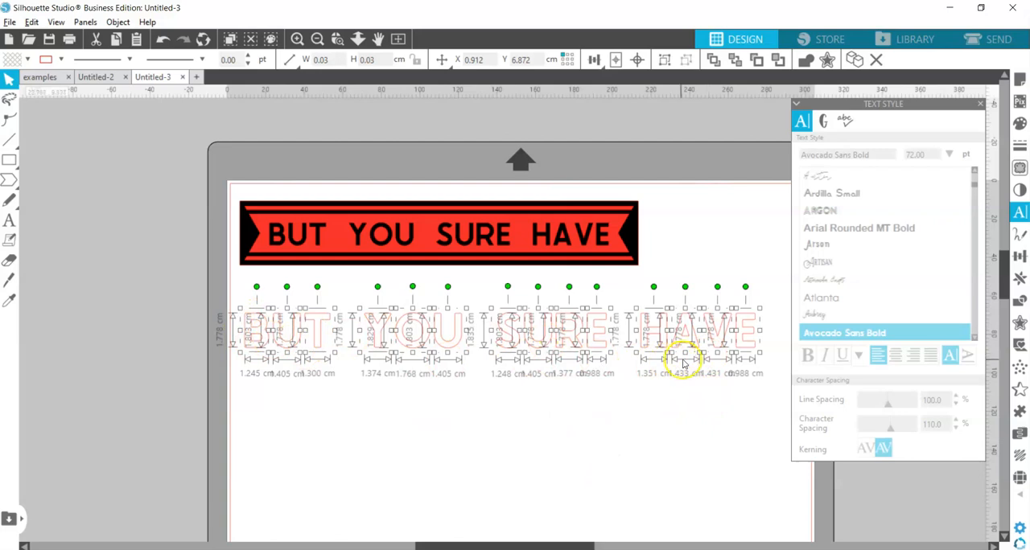
right_click(690, 347)
click(733, 388)
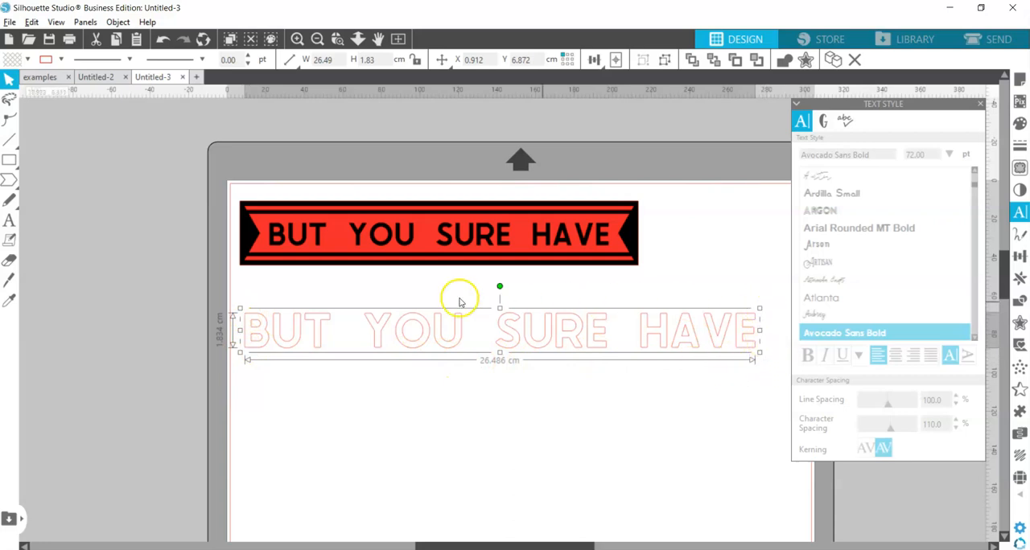
Move the grouped lettering up under the sample banner and scale it down to about 21.6 cm wide
drag(291, 337, 292, 324)
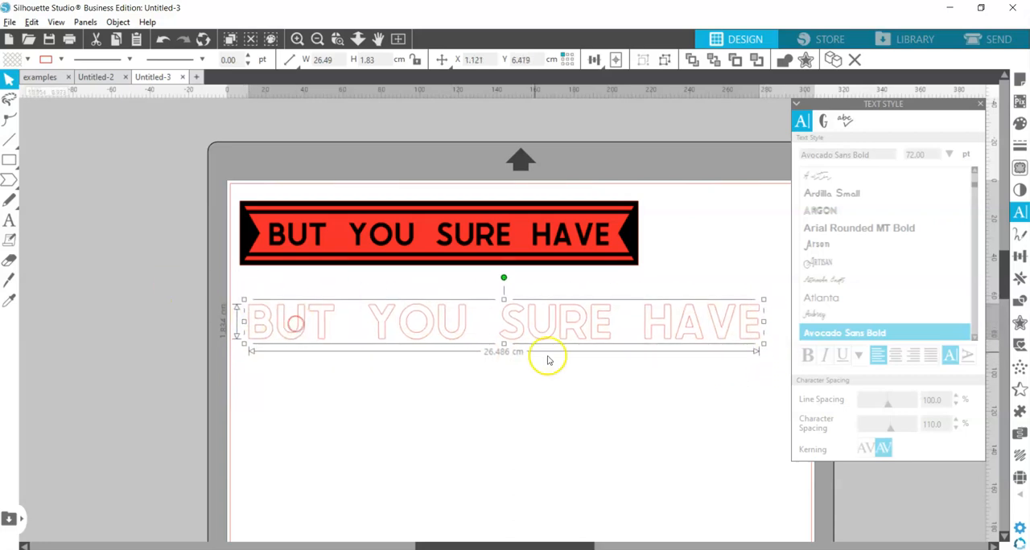
drag(544, 336, 541, 321)
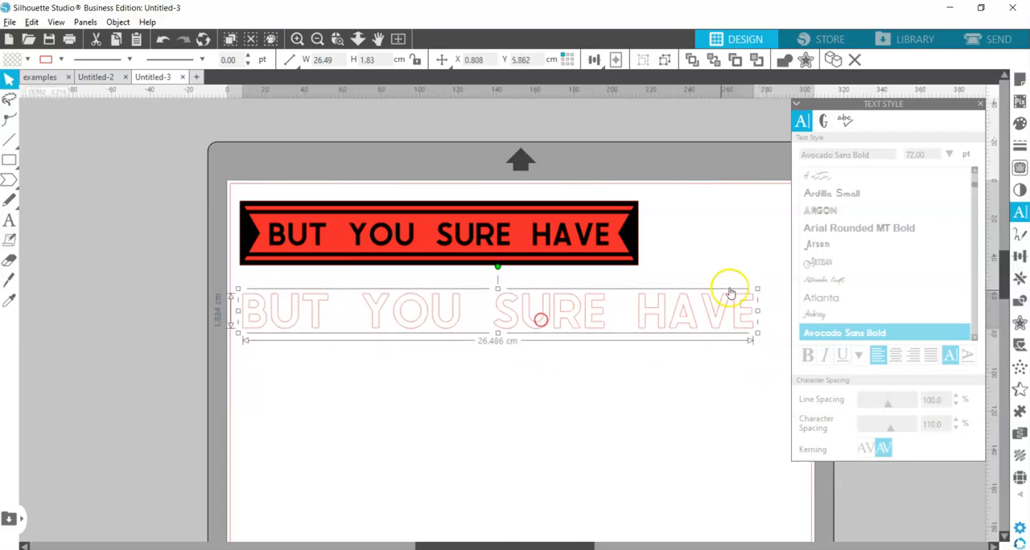
drag(757, 288, 680, 313)
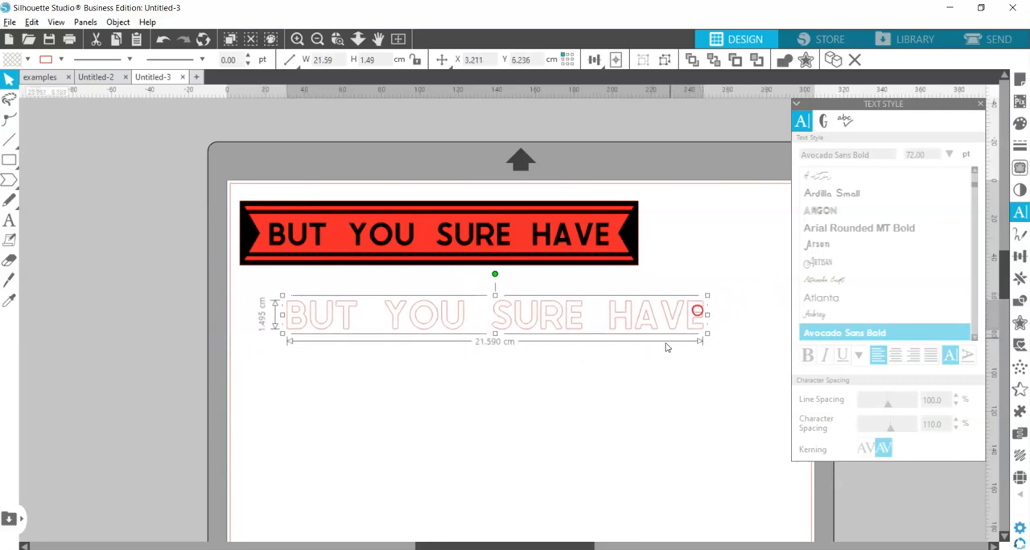
click(646, 389)
Draw a notched arrow banner shape about 18.2 cm wide and 1 cm high below the lettering
click(9, 179)
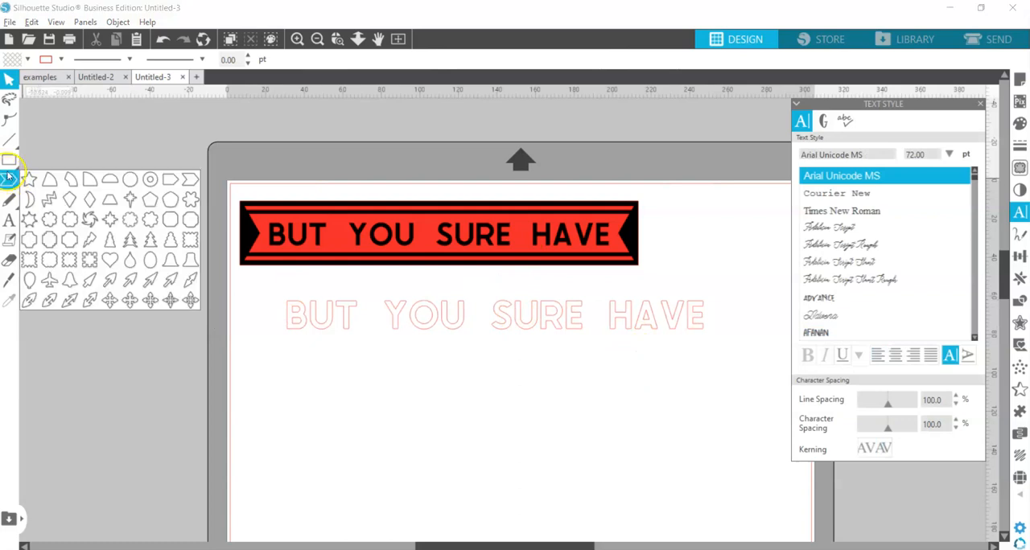
click(9, 160)
mouse_move(9, 180)
click(189, 182)
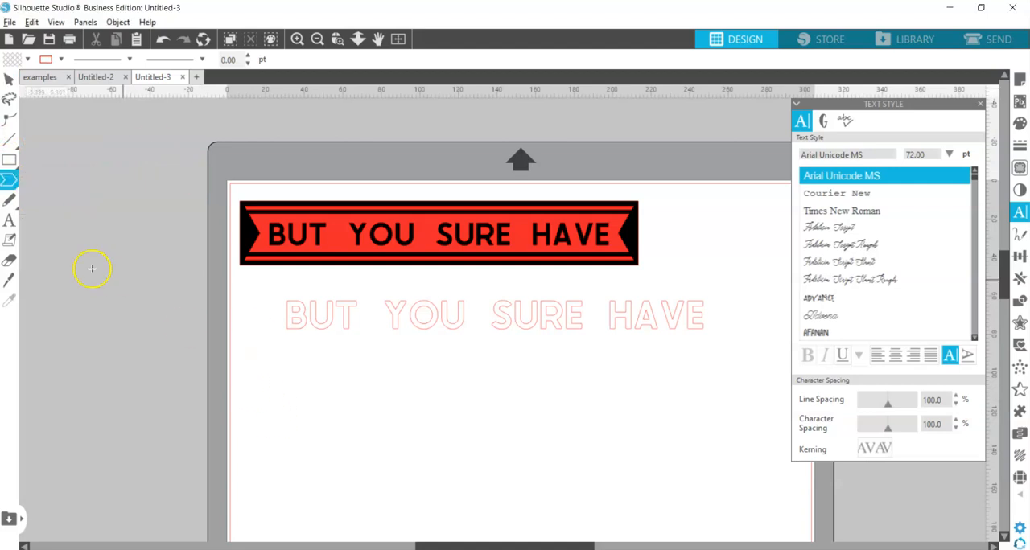
mouse_move(260, 383)
mouse_down()
mouse_move(276, 370)
mouse_move(547, 409)
mouse_move(597, 386)
mouse_move(545, 359)
mouse_move(510, 373)
mouse_move(552, 387)
mouse_move(684, 384)
mouse_move(379, 380)
mouse_move(566, 385)
mouse_move(541, 297)
mouse_move(313, 107)
mouse_move(243, 109)
mouse_move(252, 126)
mouse_move(471, 210)
mouse_move(616, 230)
mouse_move(485, 210)
mouse_move(660, 345)
mouse_move(582, 262)
mouse_move(609, 372)
mouse_move(580, 384)
mouse_move(598, 386)
mouse_up()
click(175, 244)
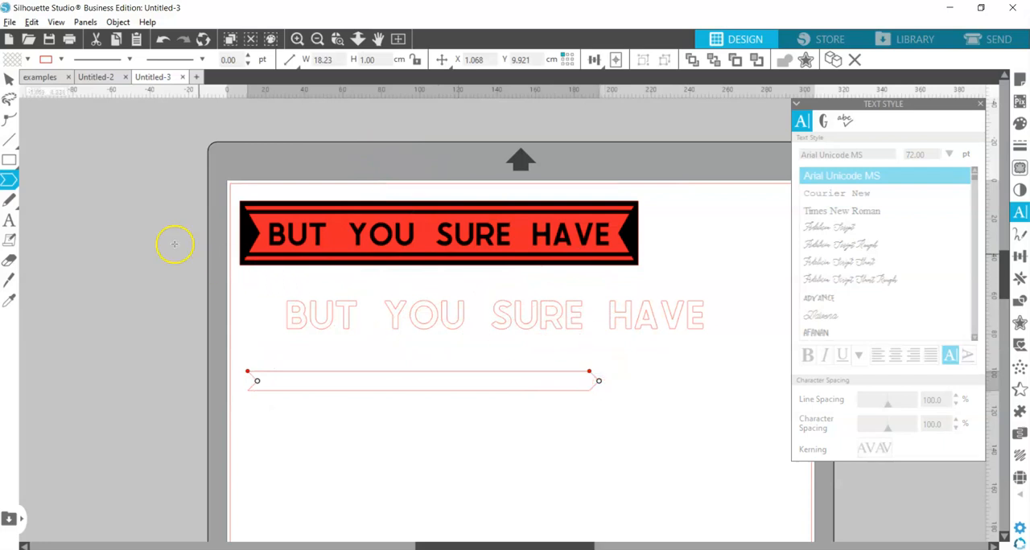
click(10, 84)
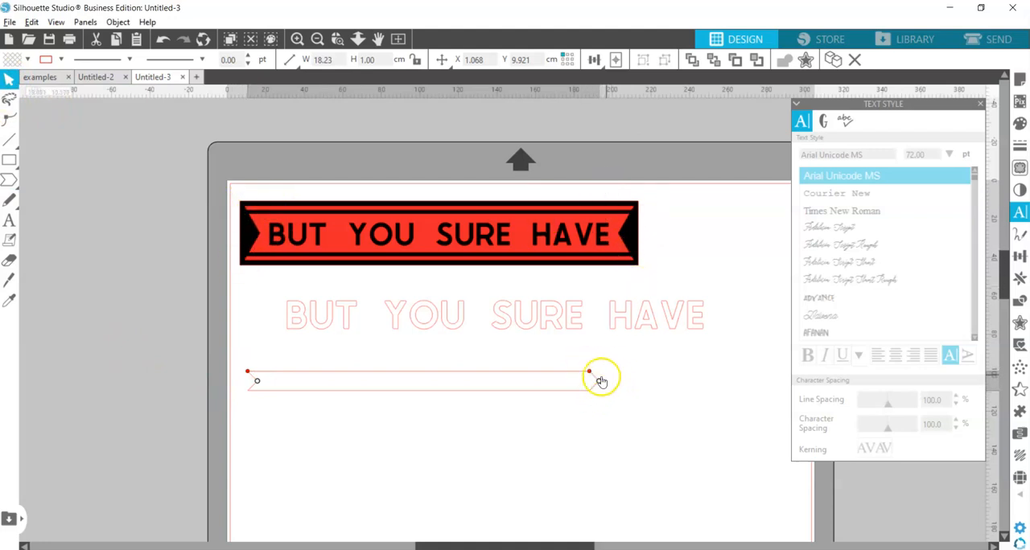
Enlarge the notched arrow shape to about 18.5 by 3.5 cm and place it around the start of the lettering
drag(261, 378, 264, 321)
drag(359, 329, 369, 289)
drag(265, 285, 267, 297)
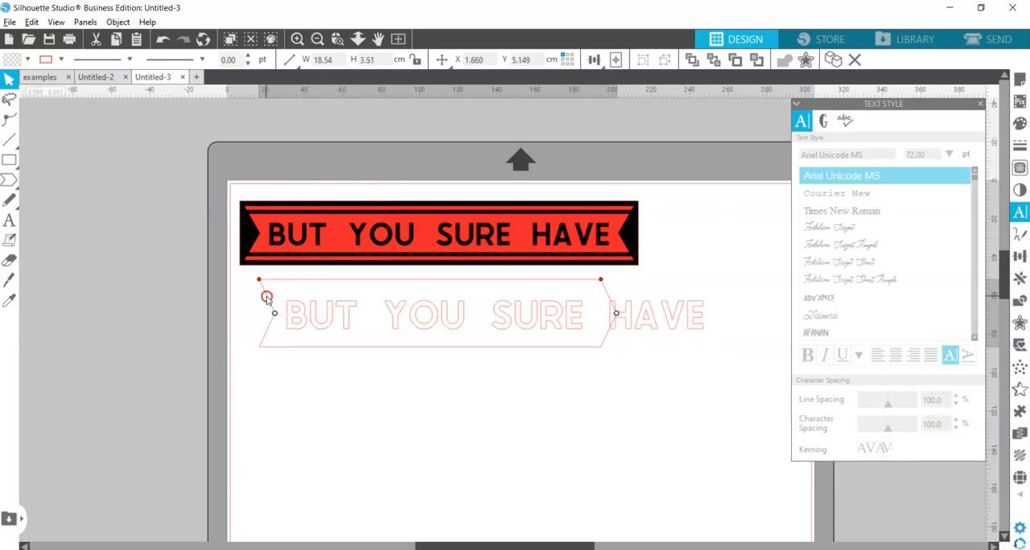
click(530, 413)
Duplicate the notched arrow shape to its right with the Replicate function
drag(691, 420, 532, 407)
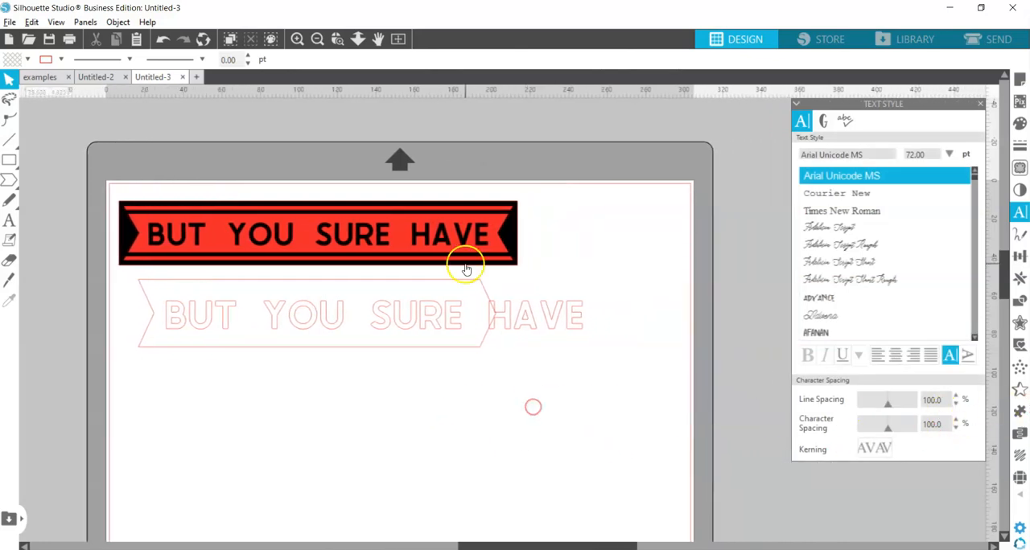
click(331, 279)
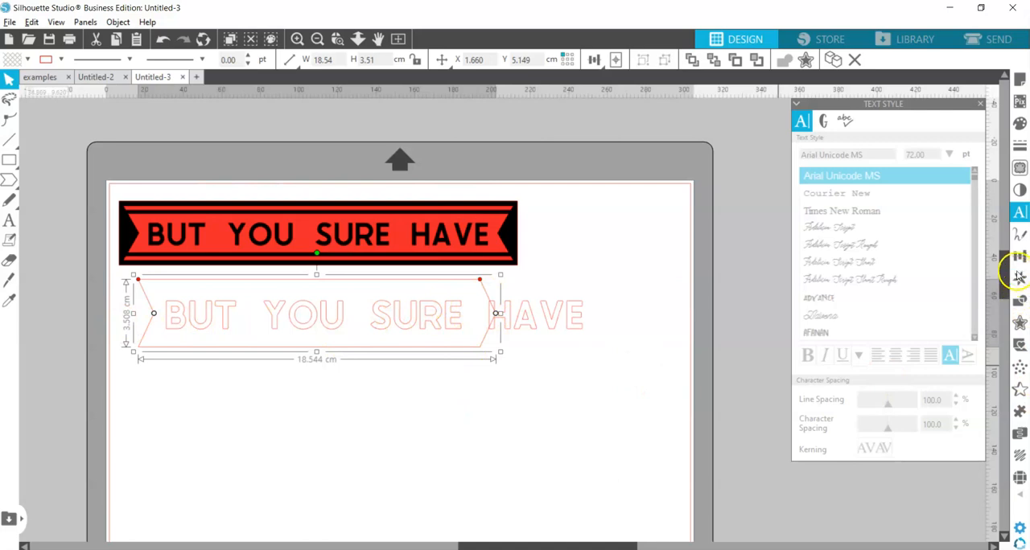
click(1019, 258)
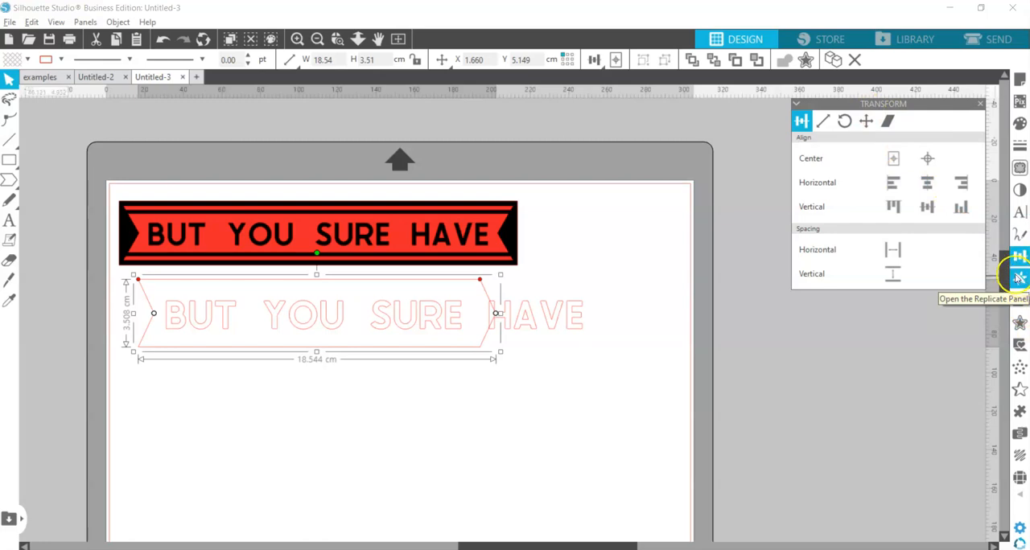
click(1019, 279)
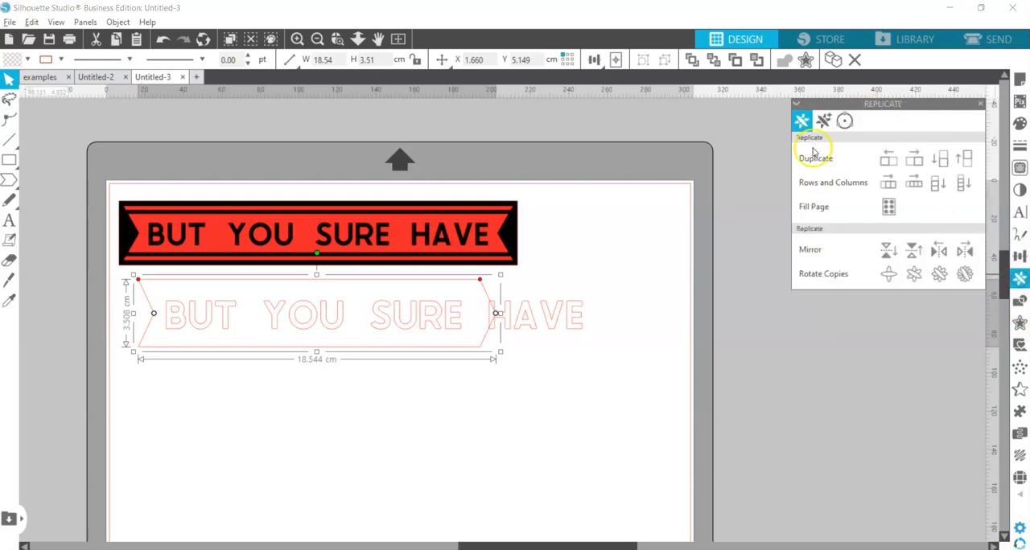
click(916, 161)
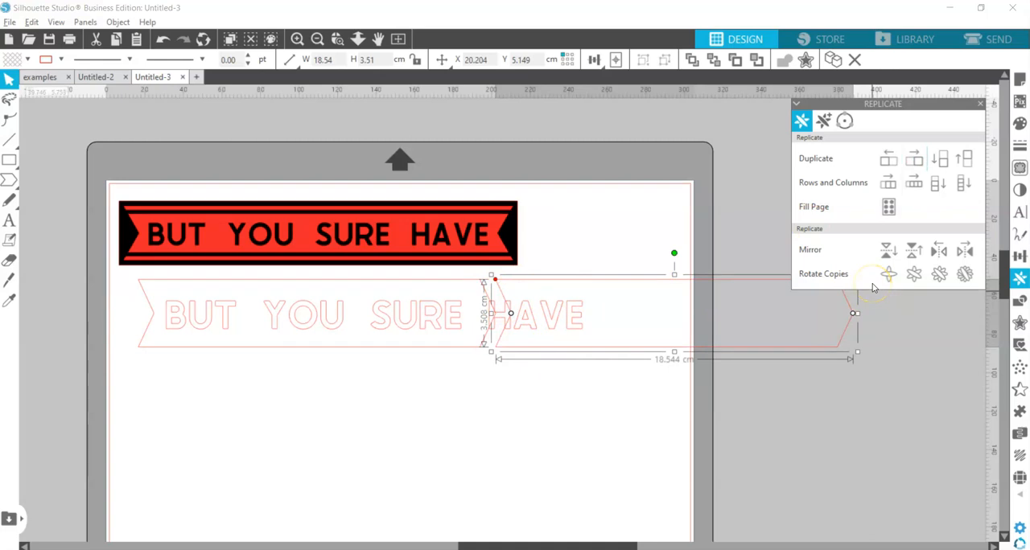
Shift the duplicate arrow left until it overlaps the original and ends beyond the lettering, and rotate it 180 degrees so its notch faces outward
key(Left)
key(Left)
key(Left)
key(Left)
key(Left)
key(Left)
key(Left)
key(Left)
key(Left)
key(Left)
key(Left)
key(Left)
key(Left)
key(Left)
key(Left)
key(Left)
key(Left)
key(Left)
key(Left)
key(Left)
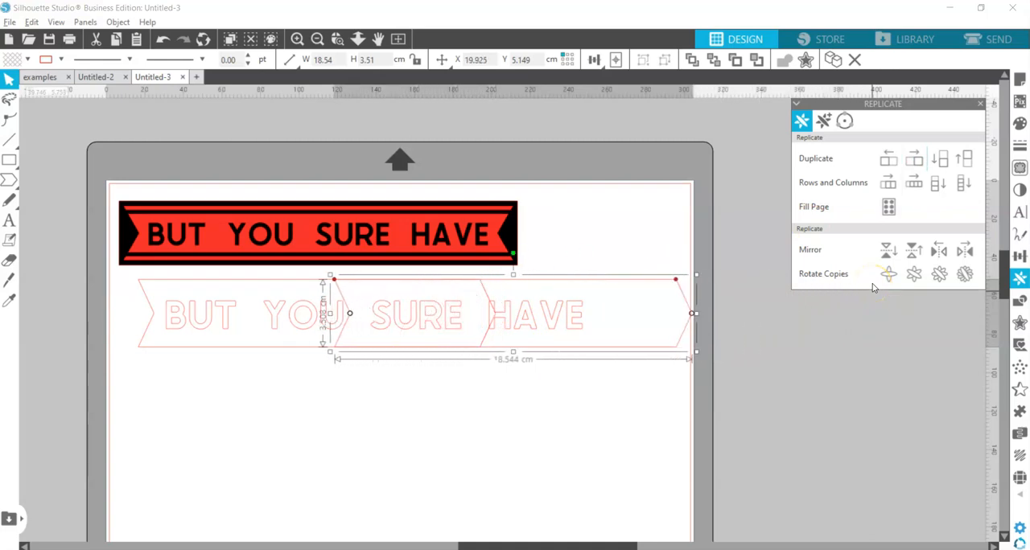
key(Left)
key(Left)
key(Left)
key(Left)
key(Left)
key(Left)
key(Left)
key(Left)
key(Left)
key(Left)
key(Left)
key(Left)
key(Left)
key(Left)
key(Left)
key(Left)
key(Left)
key(Left)
key(Left)
key(Left)
key(Right)
key(Right)
key(Right)
key(Right)
key(Right)
key(Right)
key(Right)
key(Right)
key(Right)
key(Right)
key(Right)
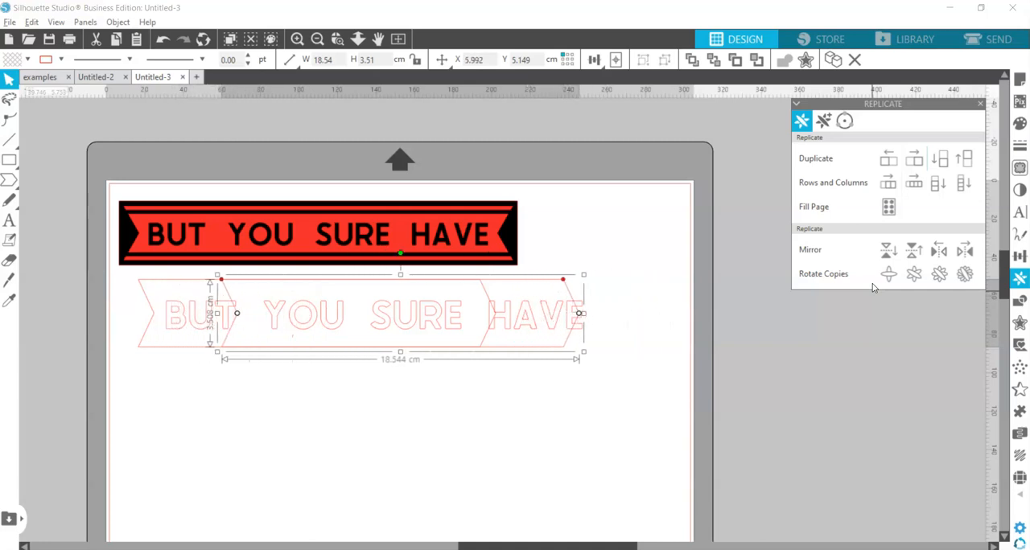
key(Right)
key(Right)
key(Right)
key(Right)
key(Right)
key(Right)
key(Right)
key(Right)
key(Right)
key(Right)
key(Right)
key(Right)
key(Right)
key(Right)
key(Right)
key(Right)
key(Right)
key(Right)
key(Right)
key(Right)
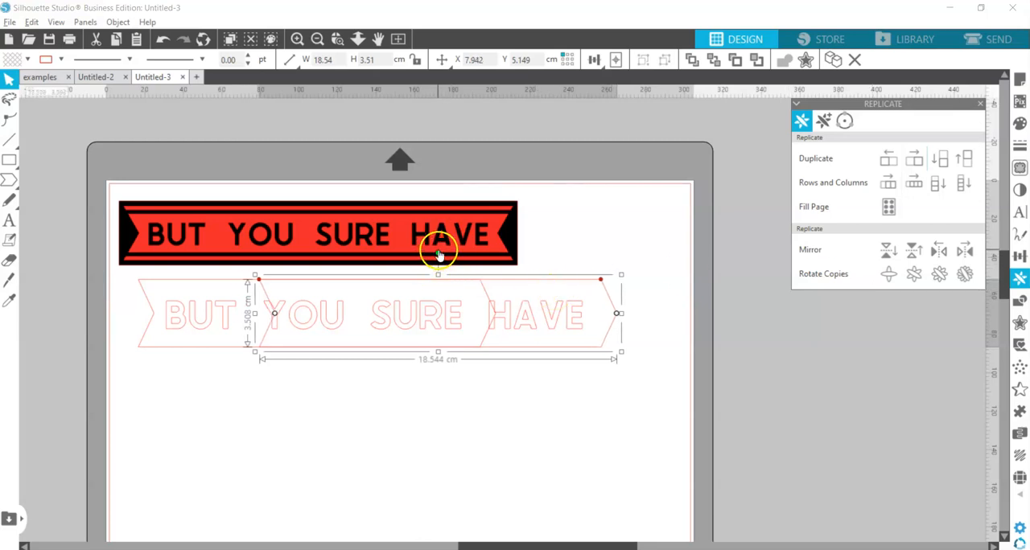
drag(437, 252, 450, 483)
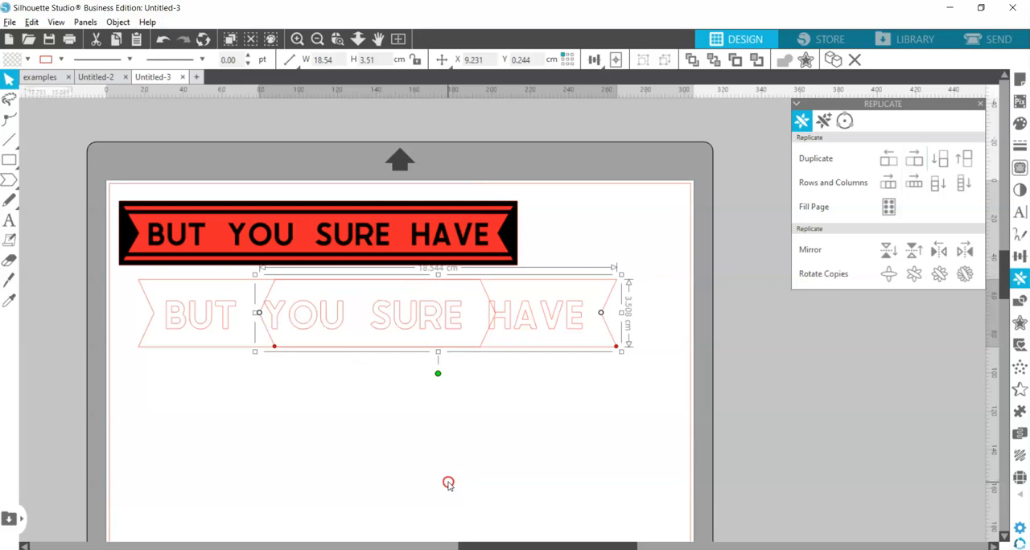
click(328, 414)
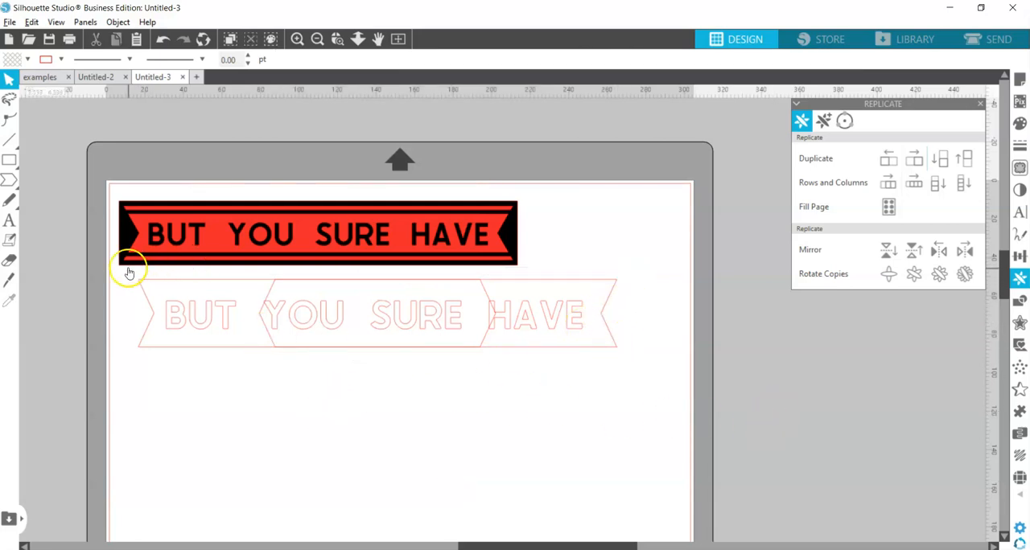
Weld the two overlapping notched arrow shapes into one ribbon notched at both ends
click(375, 313)
click(438, 346)
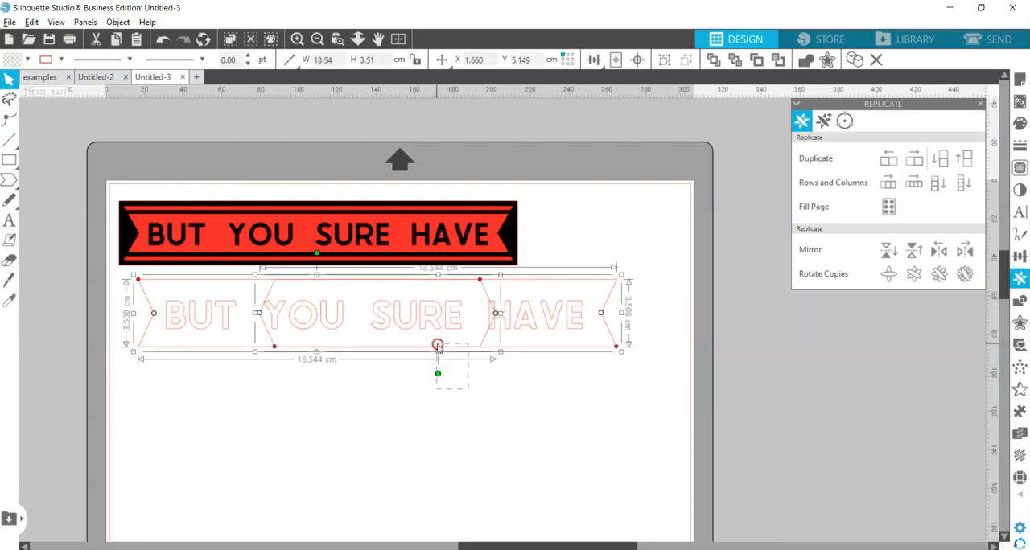
right_click(438, 348)
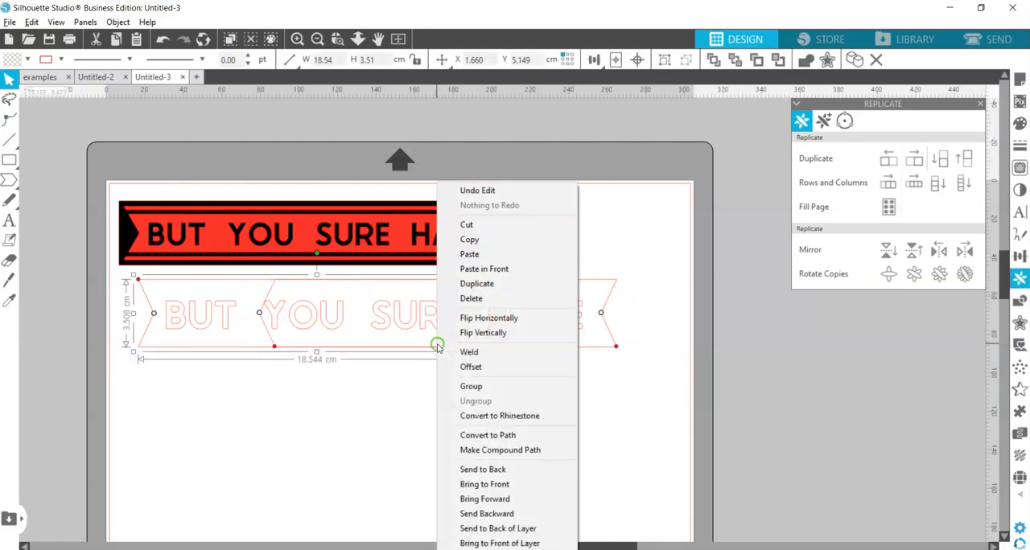
click(502, 350)
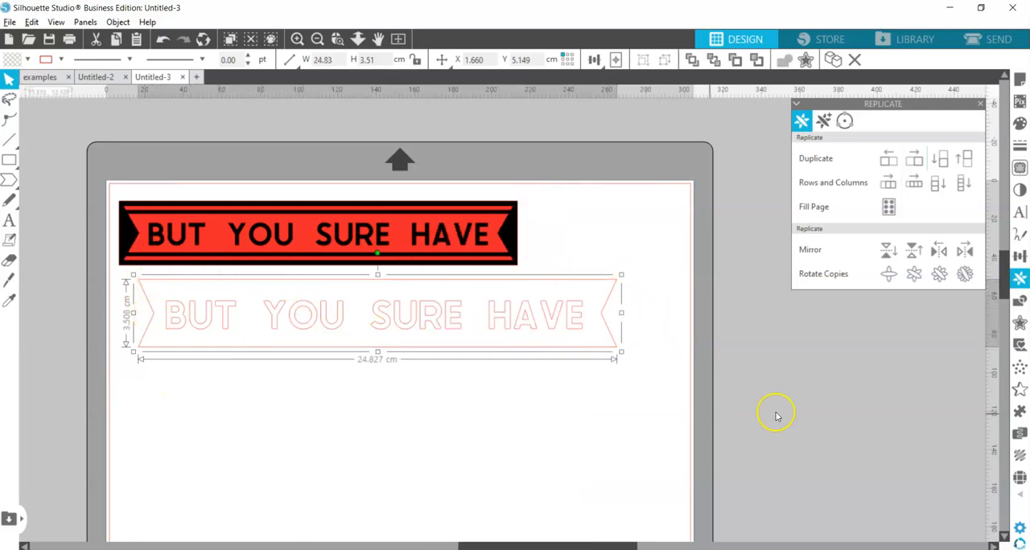
click(655, 412)
Align the lettering and the welded ribbon on their horizontal and vertical centers
drag(656, 412, 536, 288)
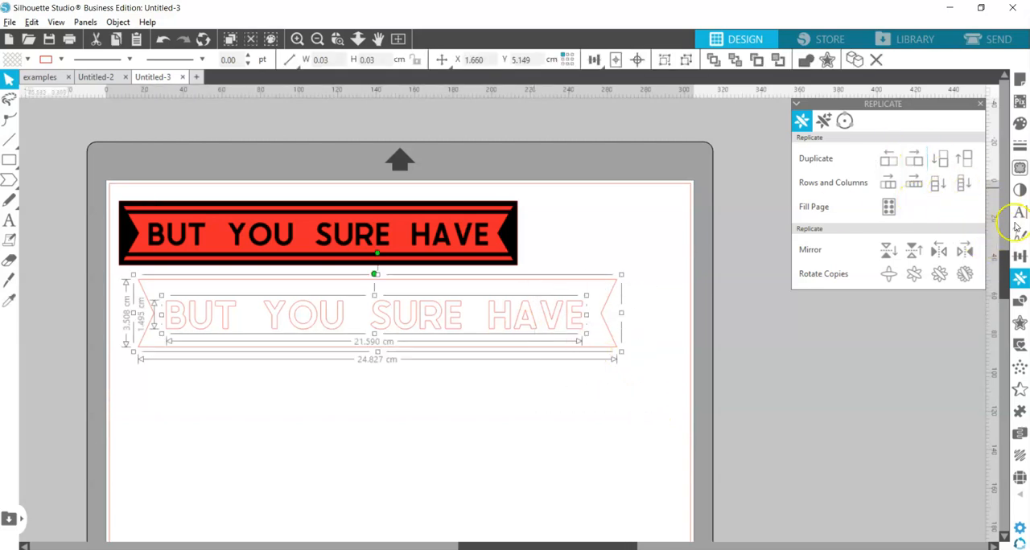
click(1021, 256)
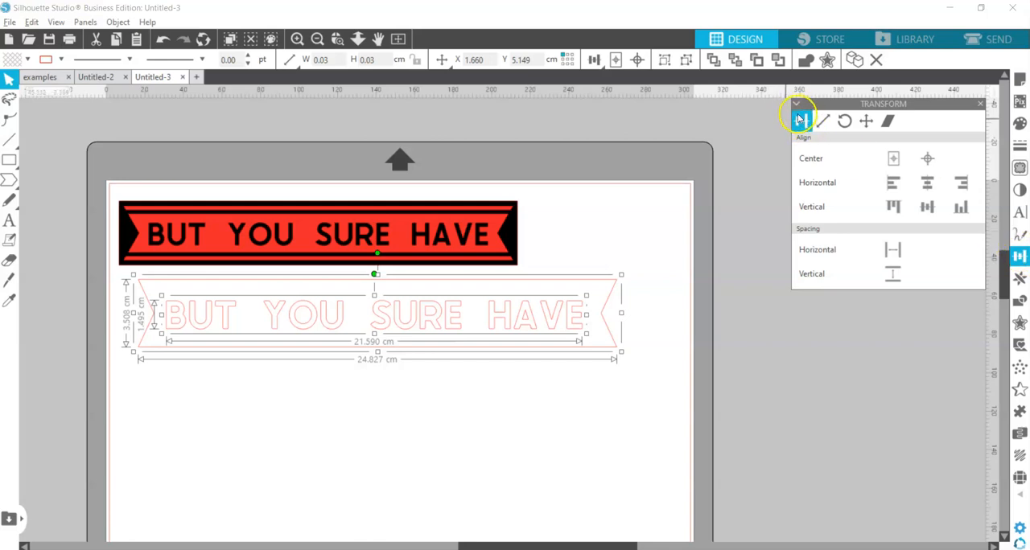
click(931, 186)
click(927, 206)
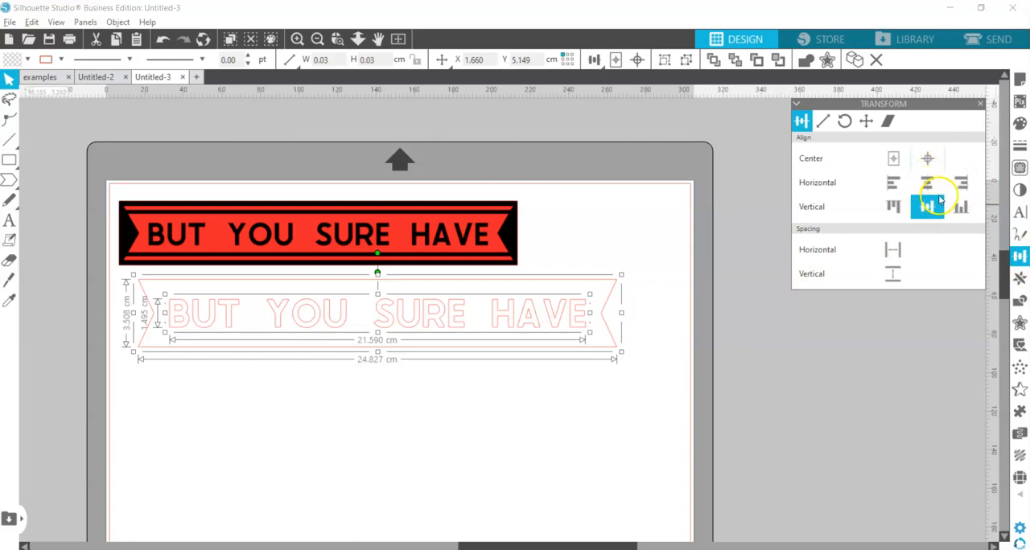
click(377, 486)
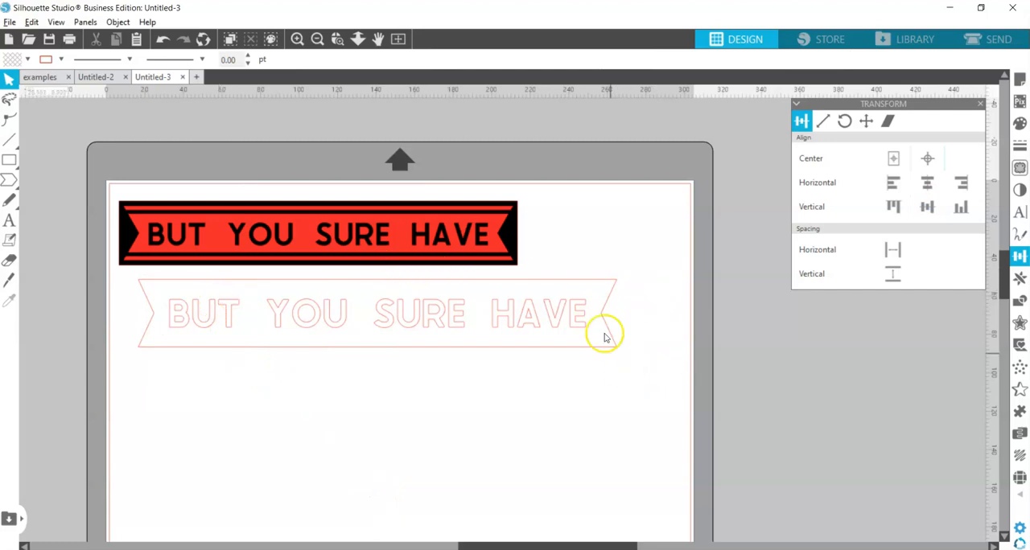
Draw a thin rectangle about 25.6 cm wide and 0.3 cm high across the upper part of the ribbon, extending past both ends
click(9, 159)
click(26, 159)
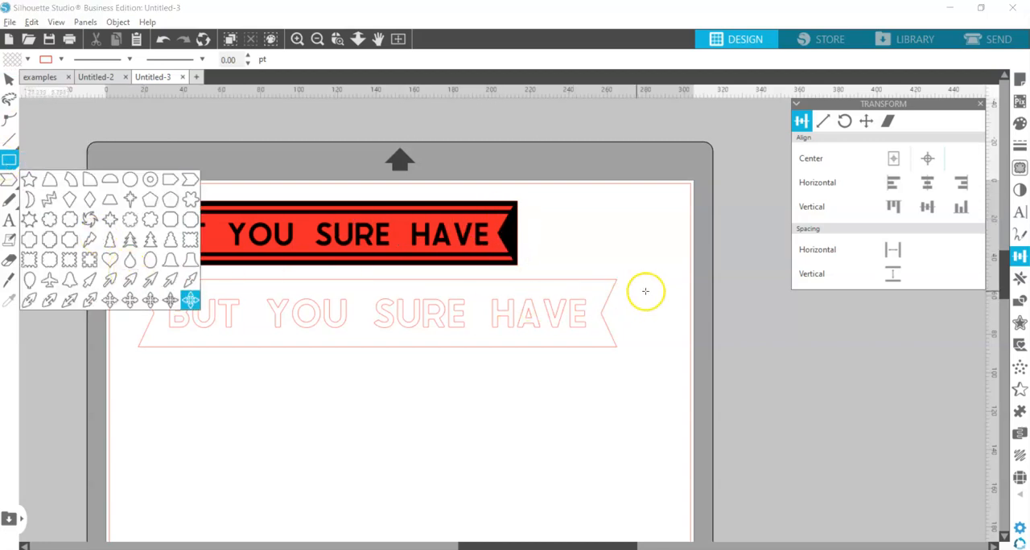
drag(623, 284, 126, 294)
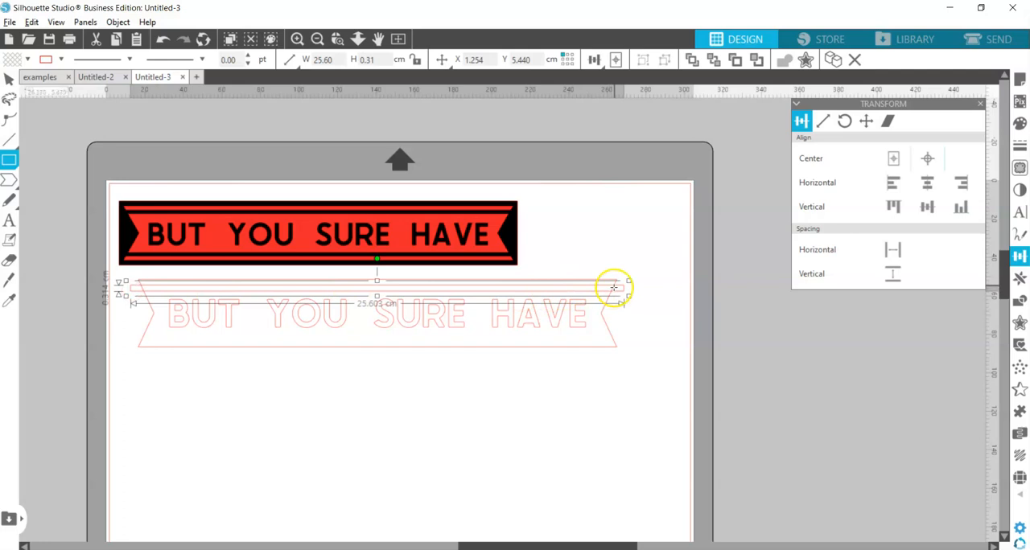
click(9, 78)
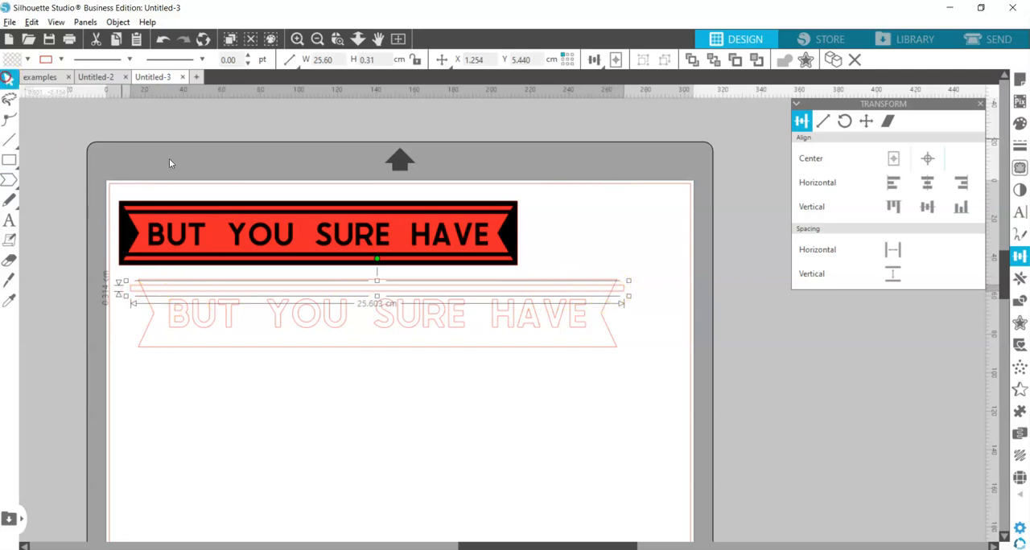
Duplicate the thin rectangle below itself and move the copy down between the lettering and the ribbon's lower edge
click(1019, 278)
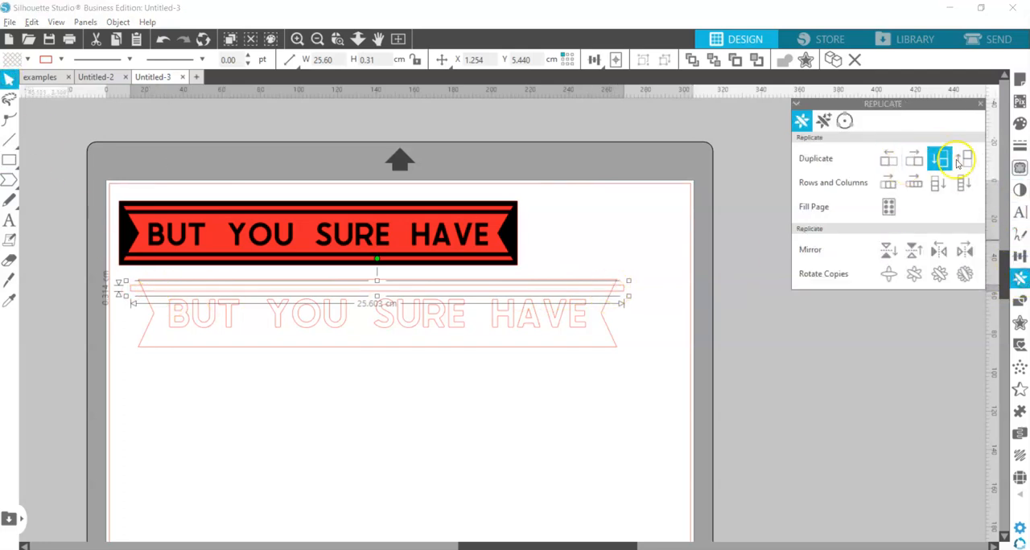
click(944, 162)
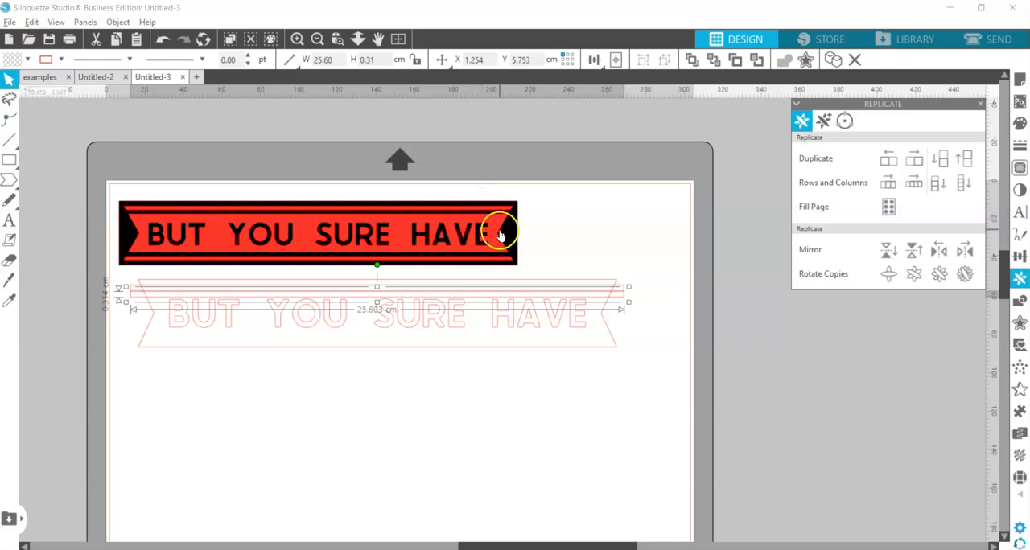
key(Down)
key(Down)
key(Down)
key(Down)
key(Down)
key(Down)
key(Down)
key(Down)
key(Down)
key(Down)
key(Down)
key(Down)
key(Down)
key(Down)
key(Down)
key(Down)
key(Down)
key(Down)
key(Down)
key(Down)
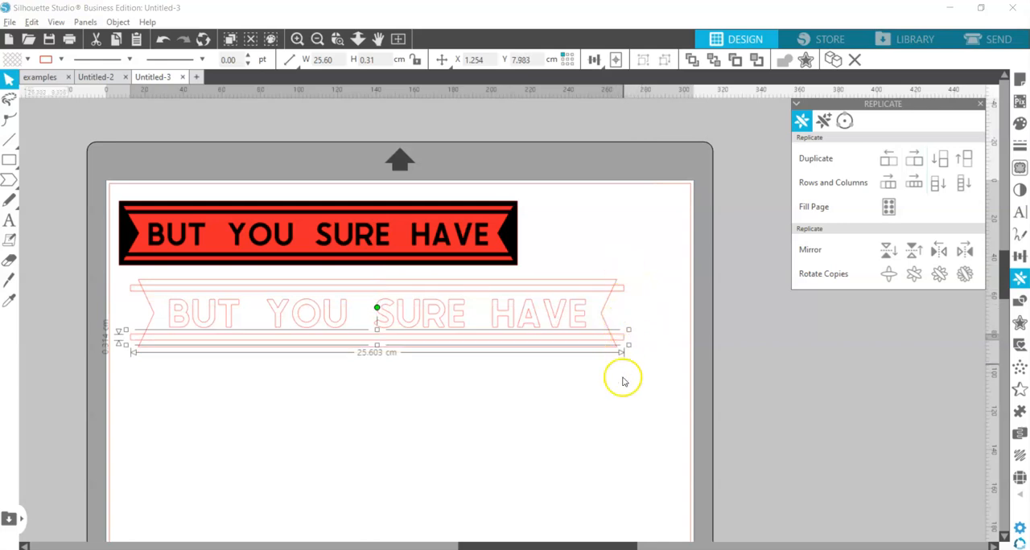
Group the two thin rectangles that cross the ribbon
click(662, 354)
drag(670, 372, 623, 260)
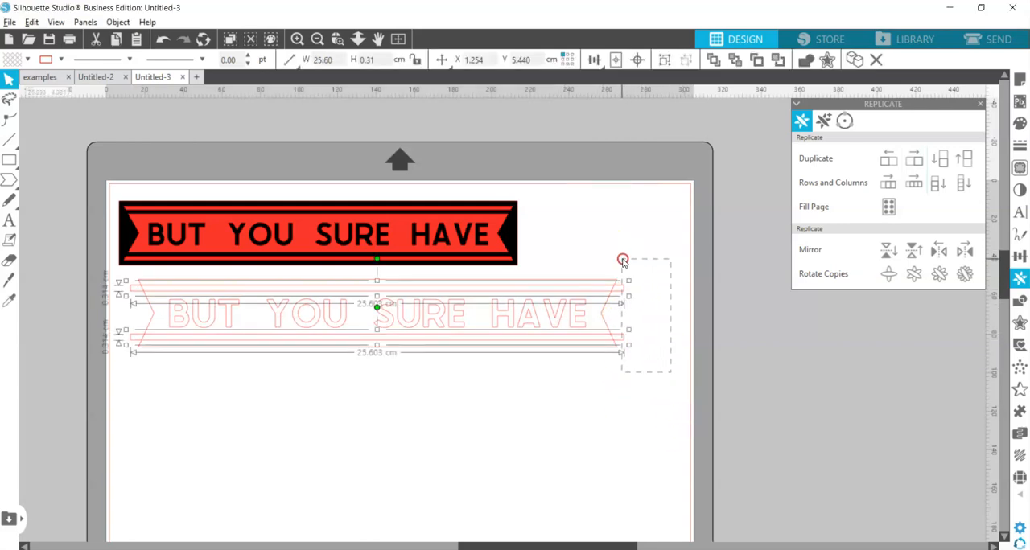
right_click(643, 314)
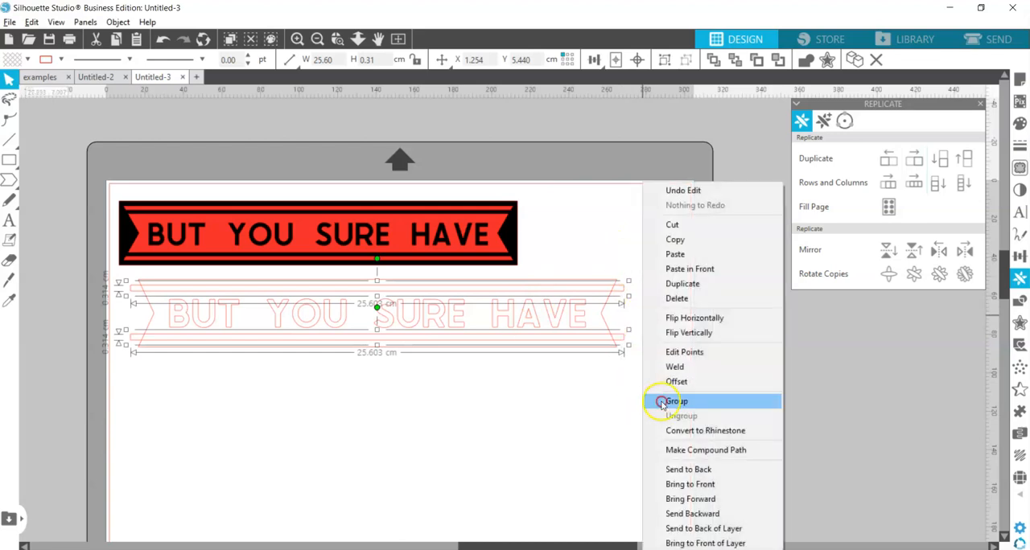
click(651, 399)
Align the grouped rectangles, the ribbon and the lettering on their vertical centers
drag(620, 229, 573, 382)
click(1020, 256)
click(815, 205)
click(926, 207)
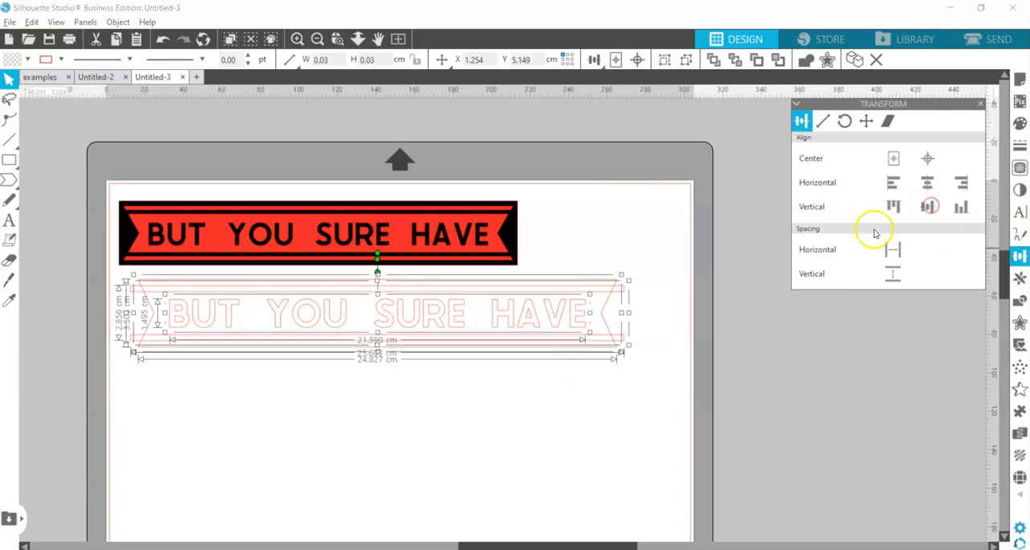
click(655, 295)
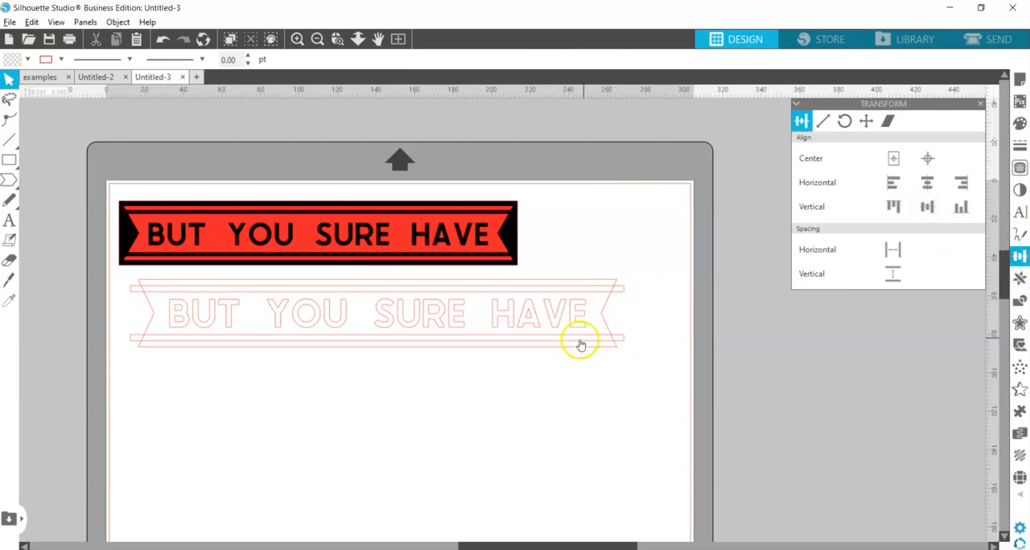
Subtract the two thin rectangles from the ribbon, splitting it into a center band and two narrow strips
drag(644, 363, 600, 256)
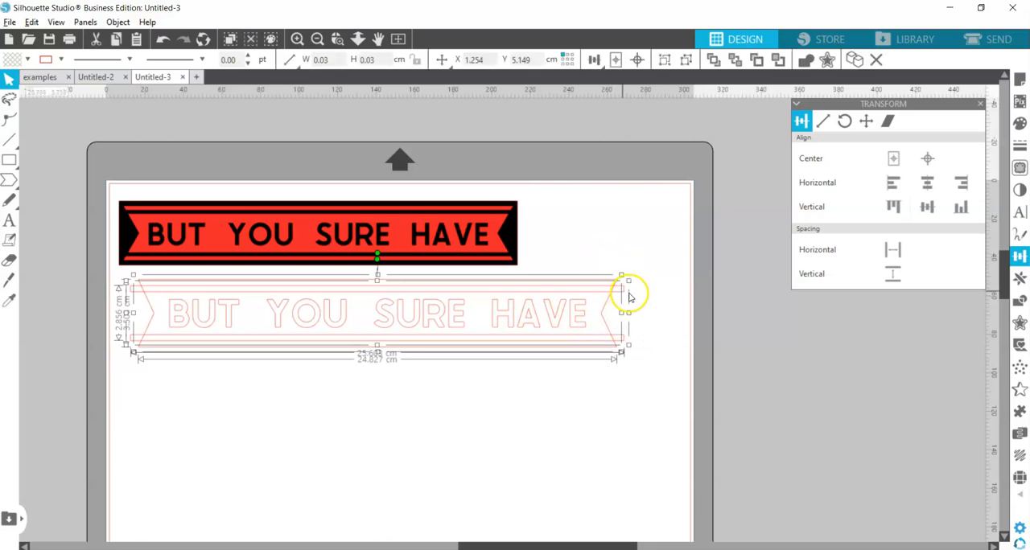
right_click(603, 283)
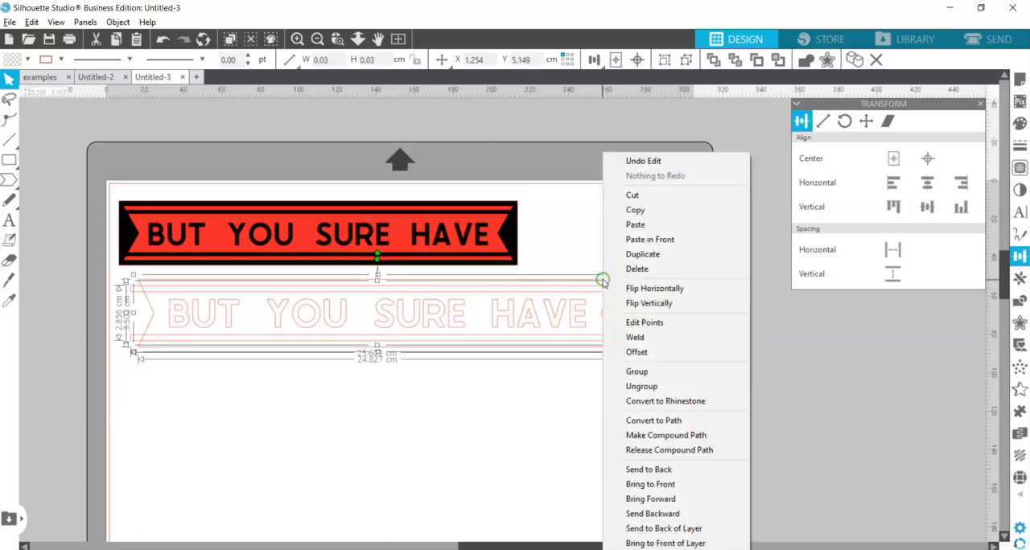
click(1020, 300)
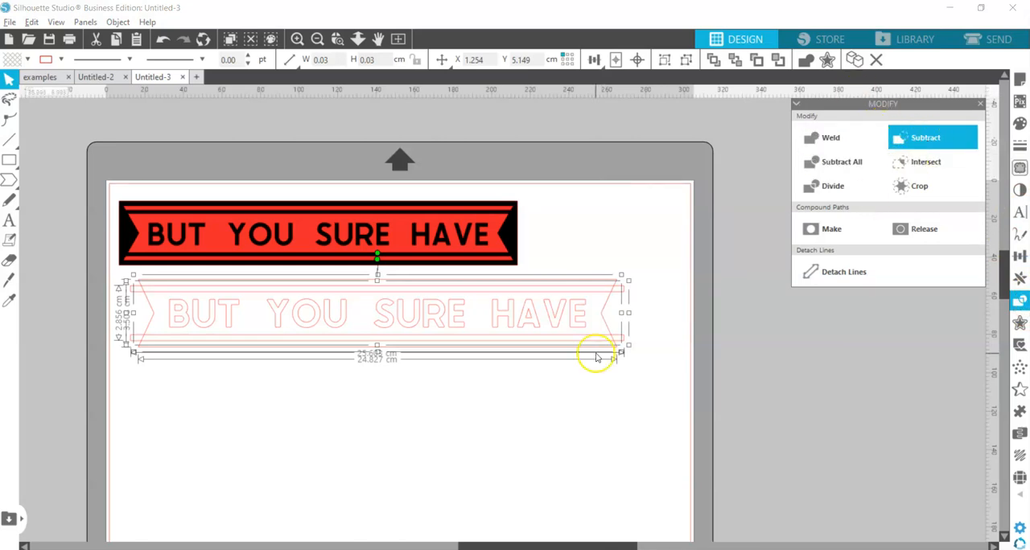
click(938, 147)
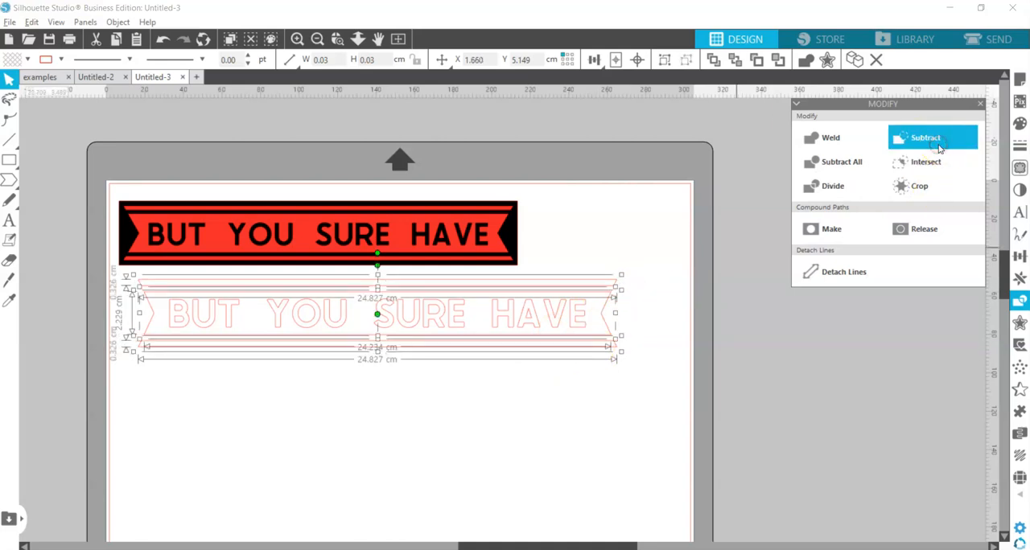
click(720, 378)
click(596, 281)
drag(611, 309, 616, 352)
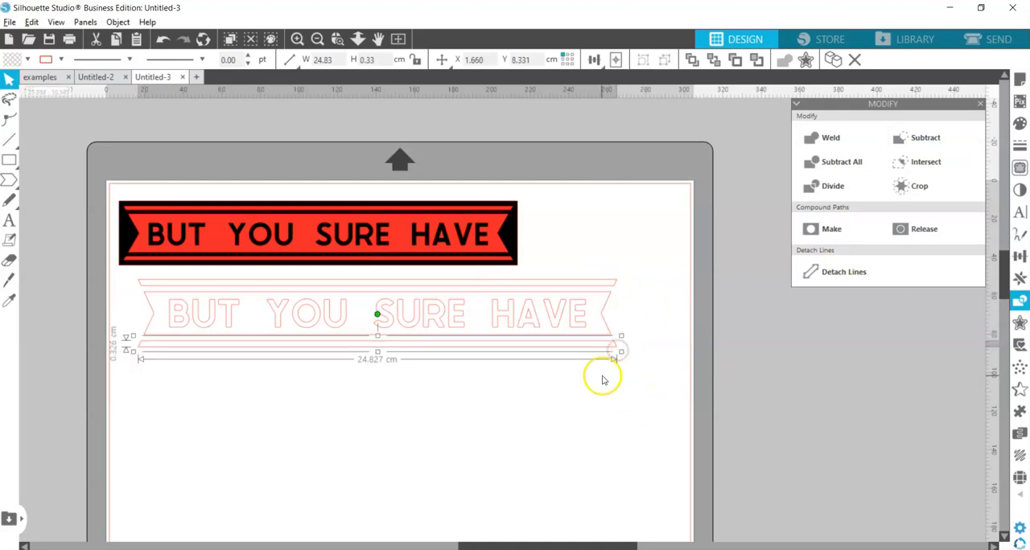
Fill the lettering with black and the three ribbon pieces with red
click(347, 317)
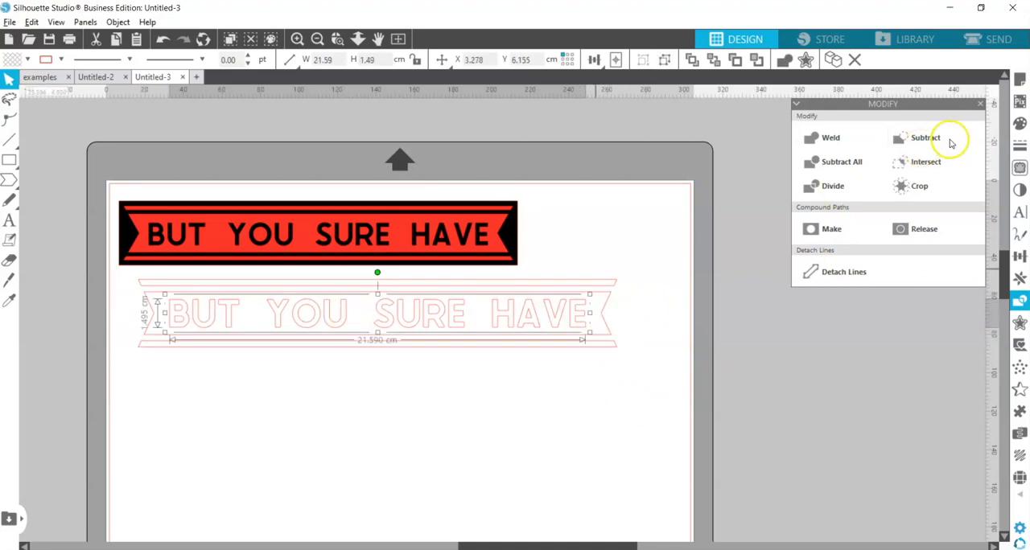
click(1019, 123)
click(806, 154)
drag(691, 198, 609, 397)
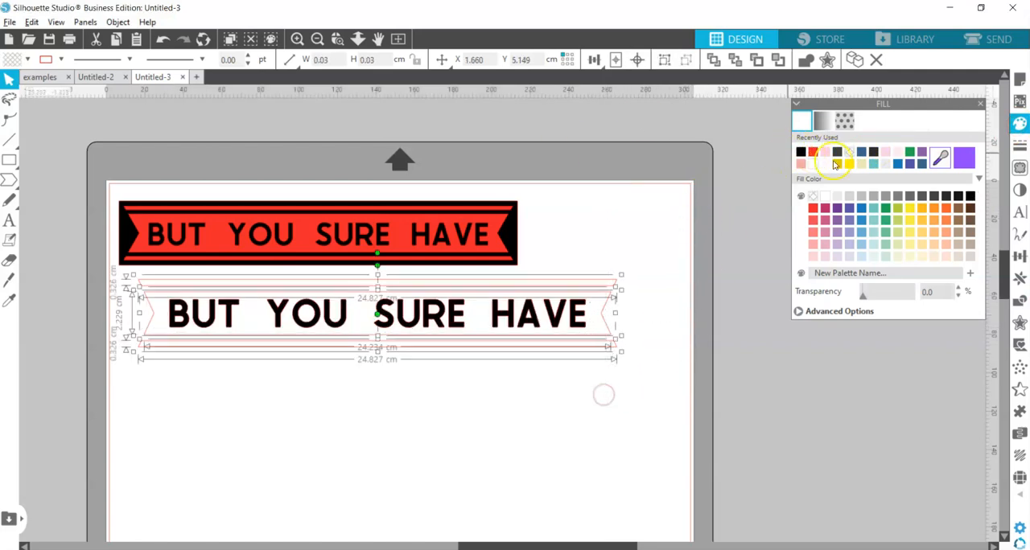
click(814, 208)
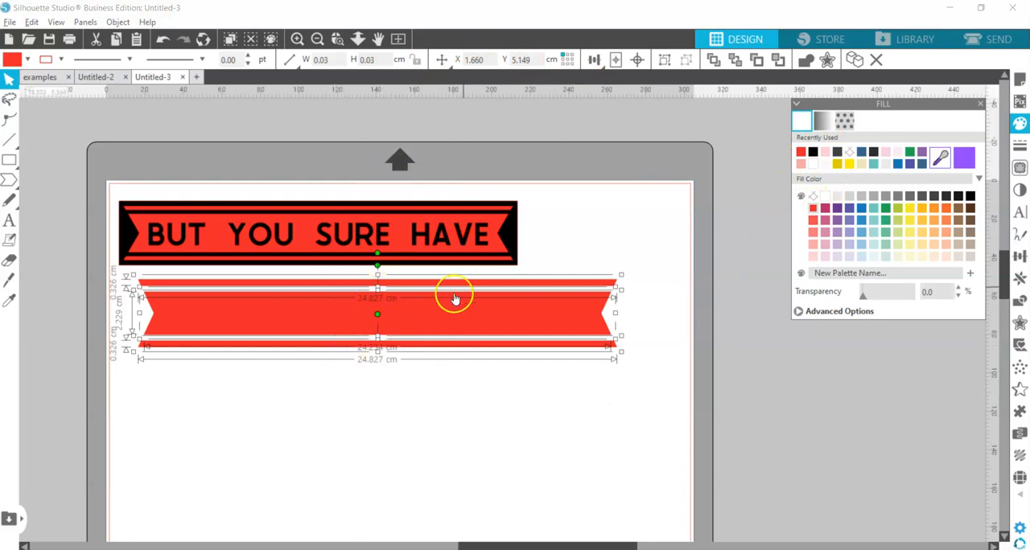
Send the red ribbon pieces behind the lettering and group them
click(735, 60)
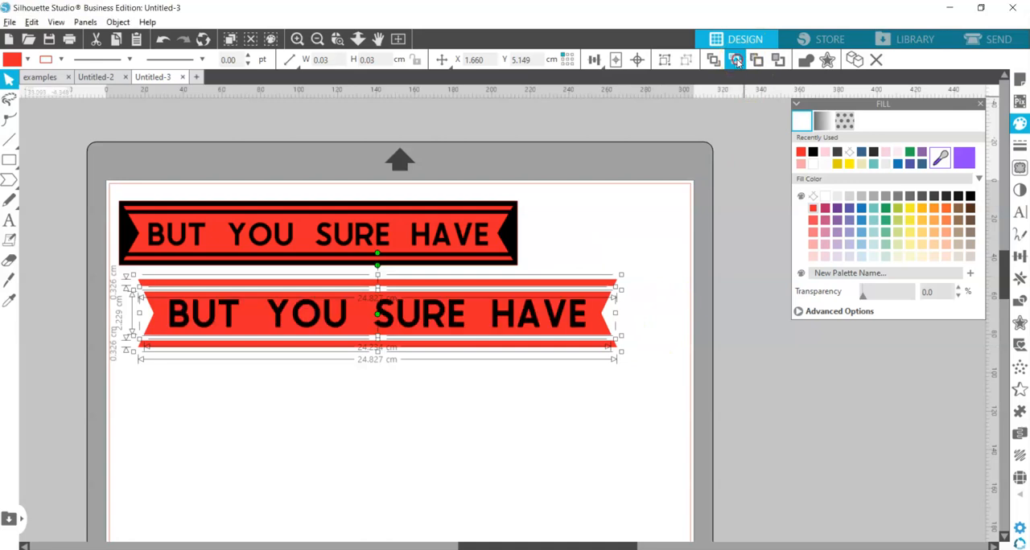
right_click(604, 293)
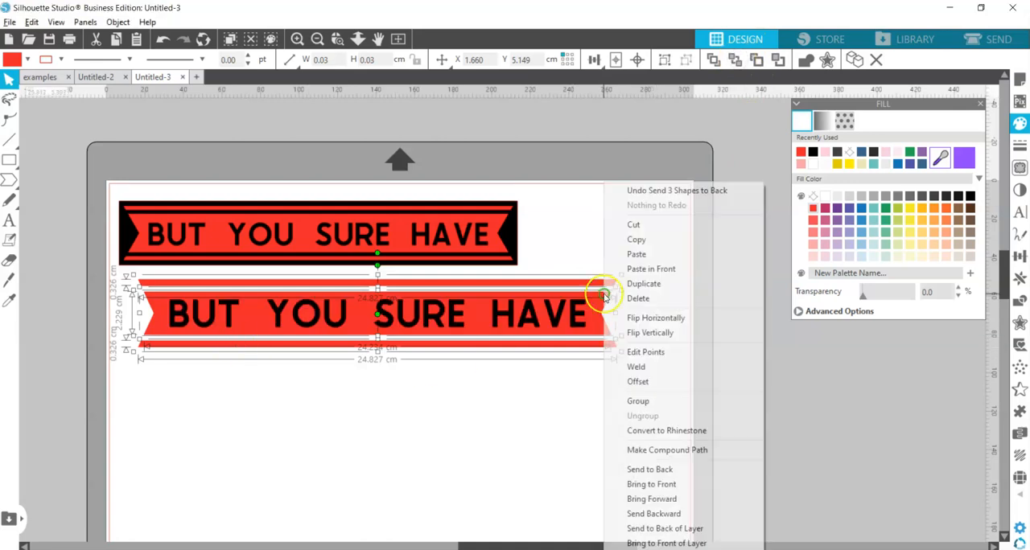
click(667, 401)
Move the sample banner off the page and place the new lettering and ribbon near the page's upper left corner
click(475, 239)
drag(508, 239, 71, 193)
drag(146, 230, 693, 395)
drag(658, 347, 646, 269)
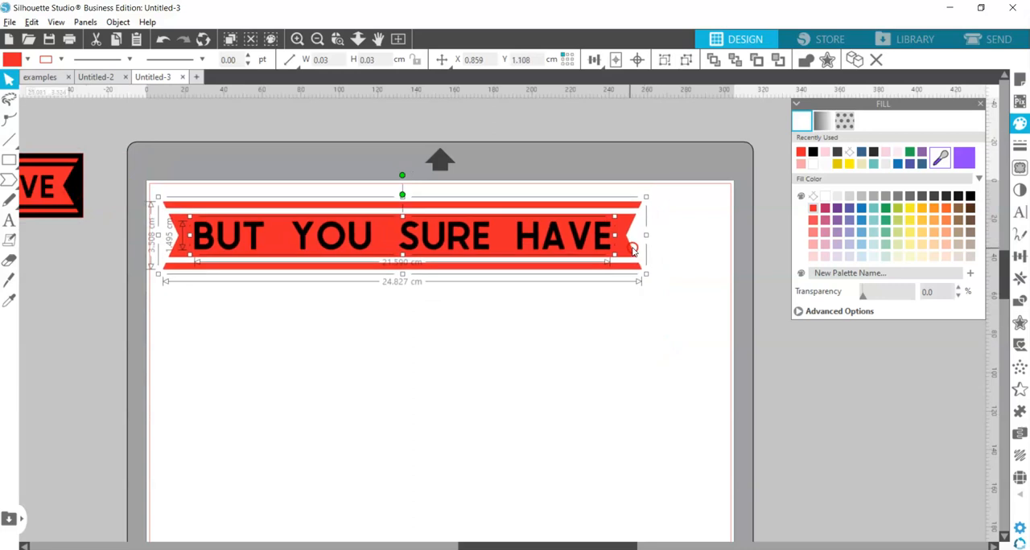
click(633, 327)
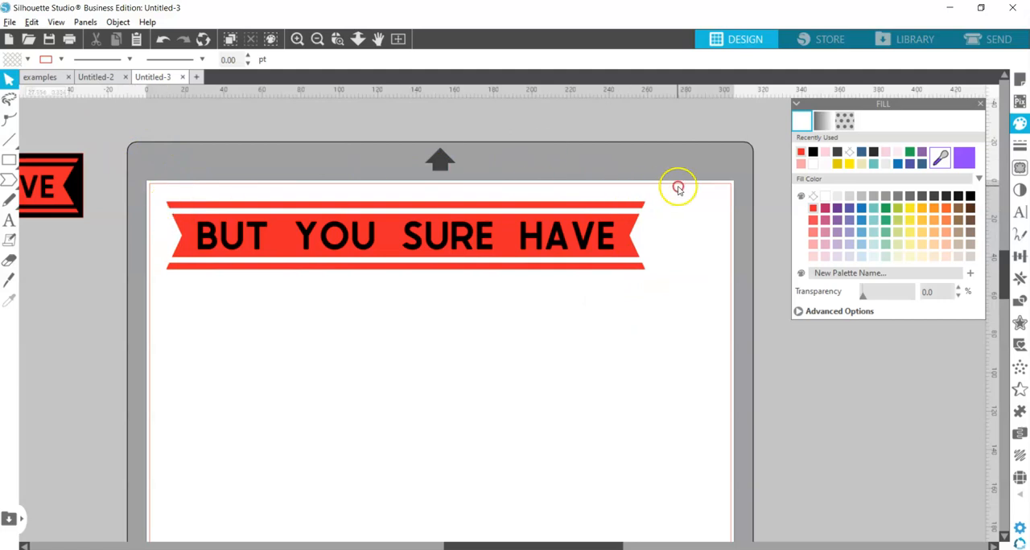
Scale the ribbon and lettering together down to about 18.2 cm wide and 2.6 cm high, and select both
drag(678, 187, 590, 311)
click(652, 276)
drag(662, 186, 583, 275)
drag(649, 275, 524, 238)
click(568, 208)
drag(524, 165, 420, 298)
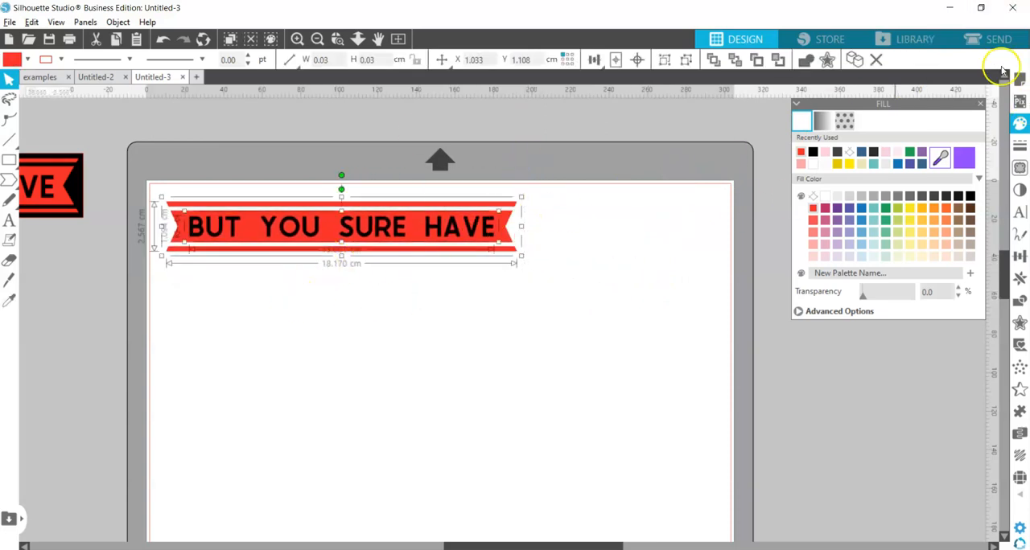
Check the banner's cut lines in the send view and return to the design view
click(998, 40)
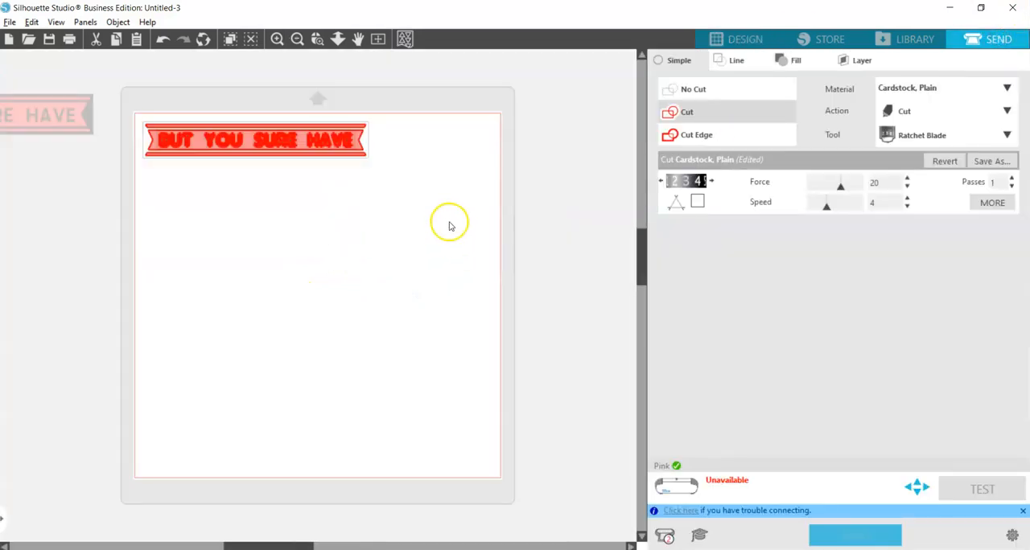
drag(263, 119, 165, 226)
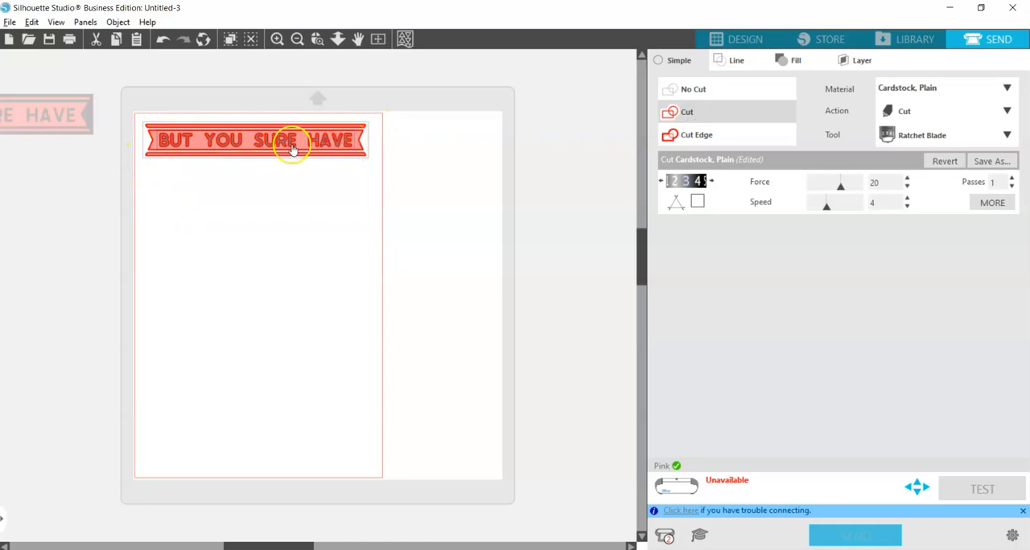
click(206, 187)
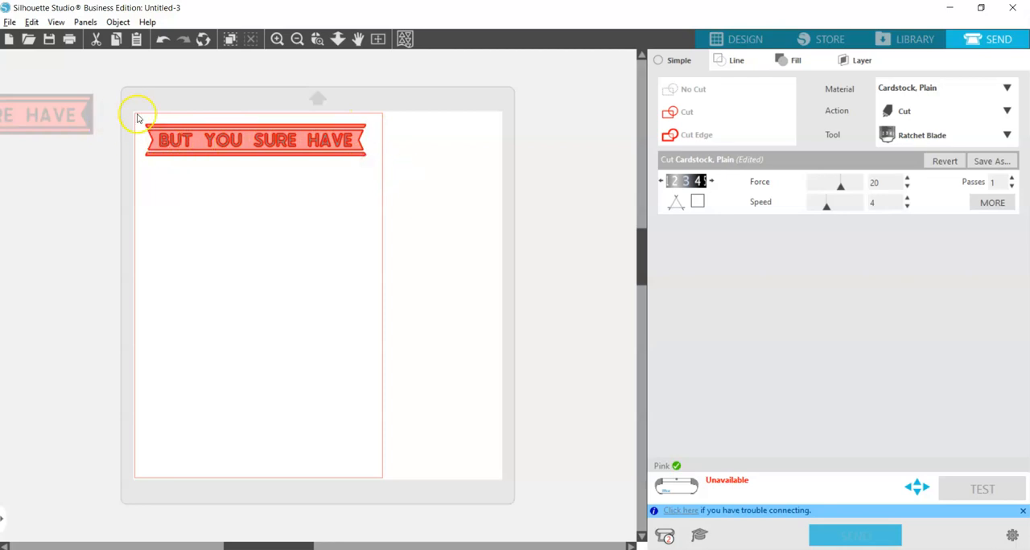
click(734, 40)
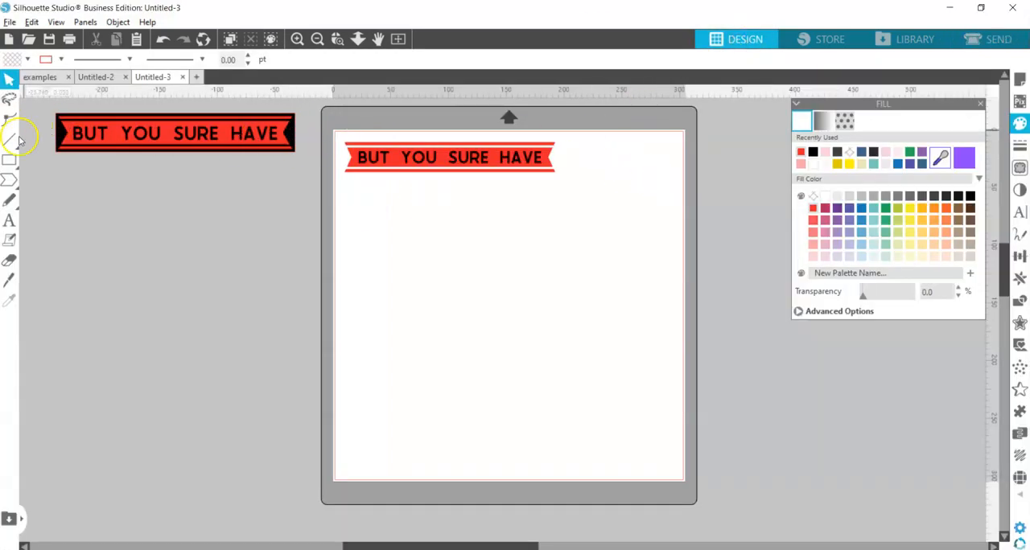
Draw a rectangle about 19.5 cm wide and 3.6 cm high around the ribbon, fill it black and send it behind
drag(341, 105, 408, 200)
click(9, 160)
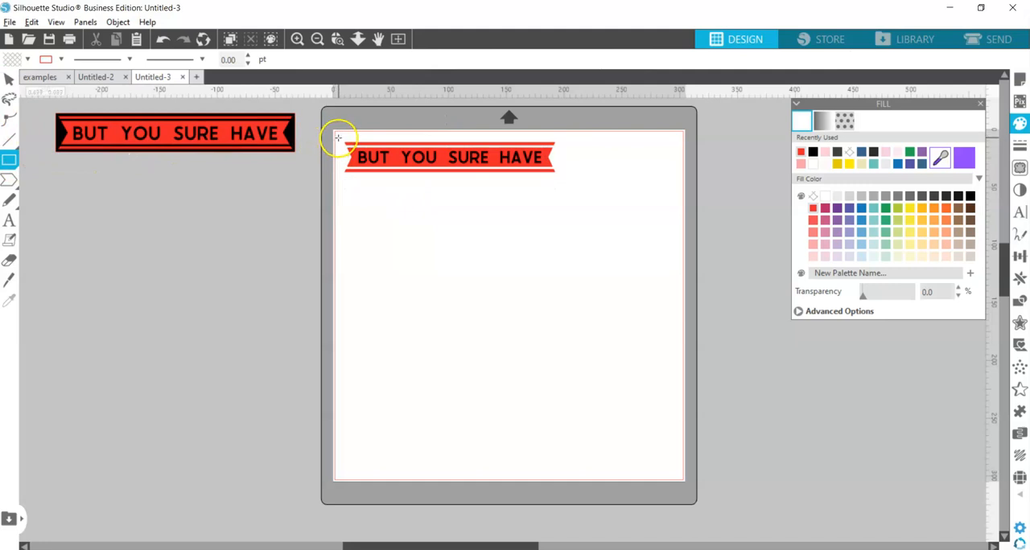
drag(338, 138, 564, 180)
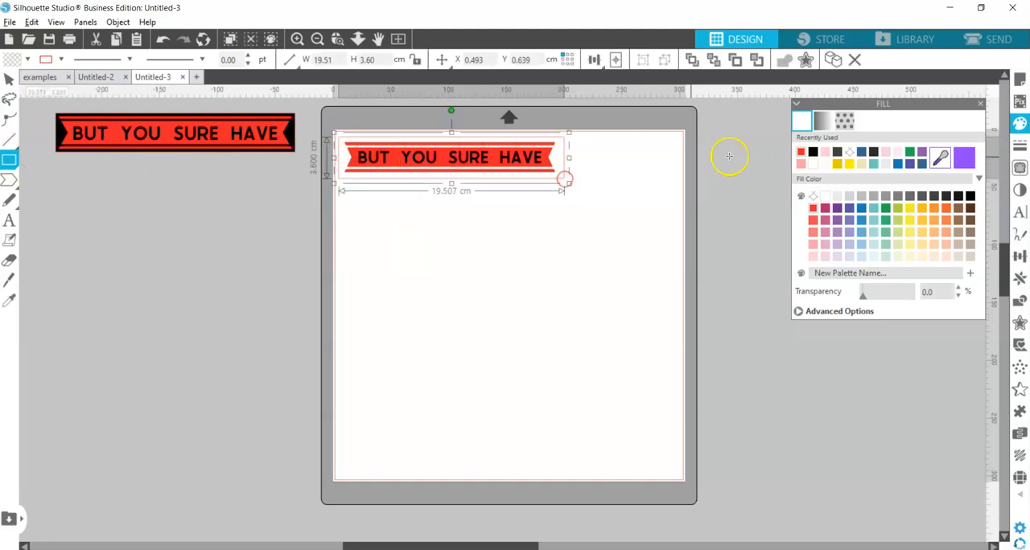
click(814, 153)
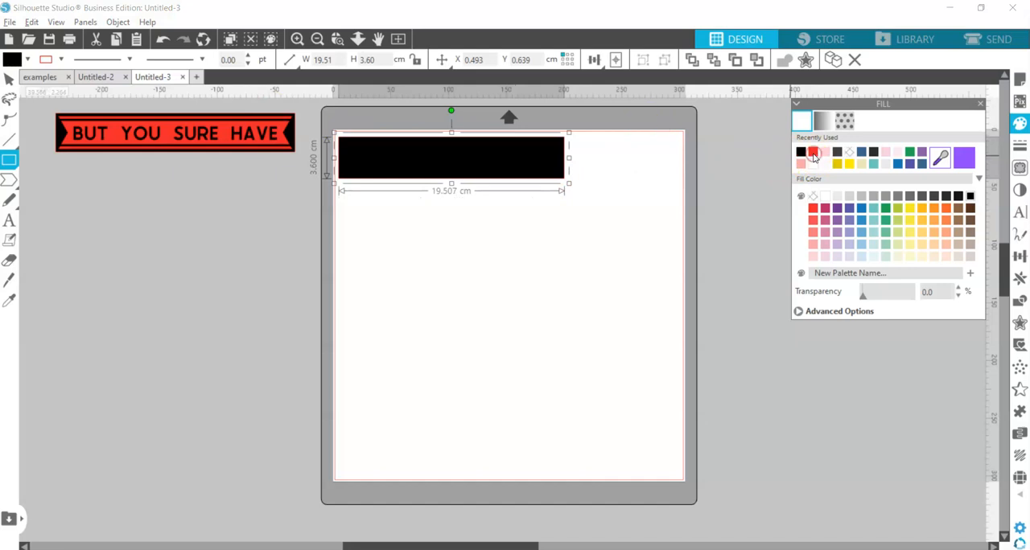
click(716, 62)
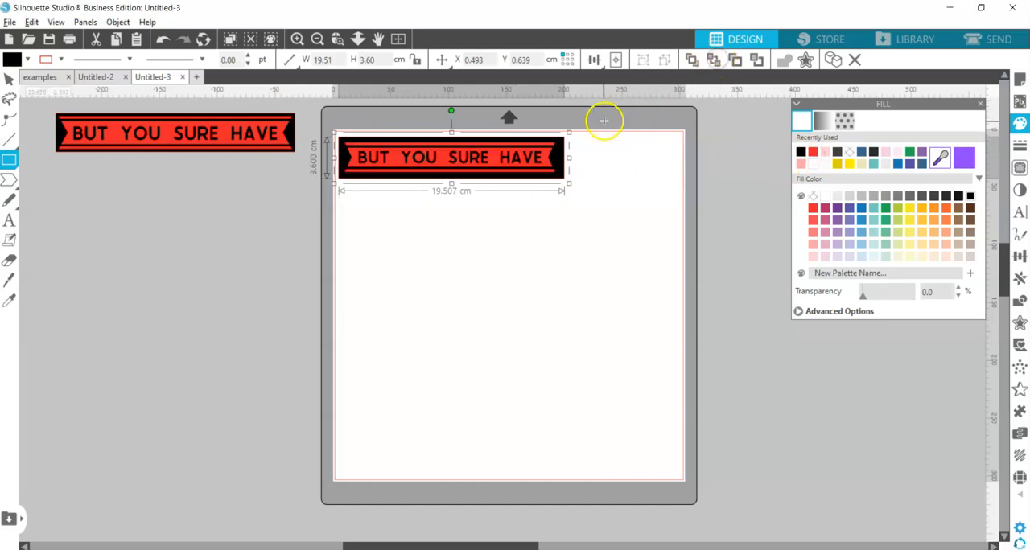
Select the black rectangle, ribbon and lettering and centre them on each other horizontally and vertically
click(1018, 256)
drag(603, 199, 588, 177)
click(8, 79)
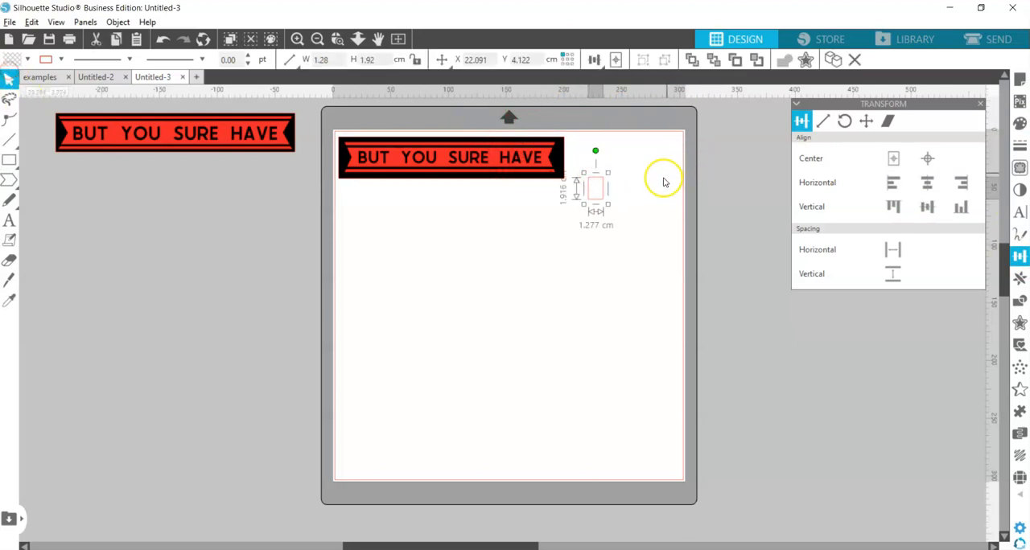
key(Delete)
drag(607, 240, 332, 132)
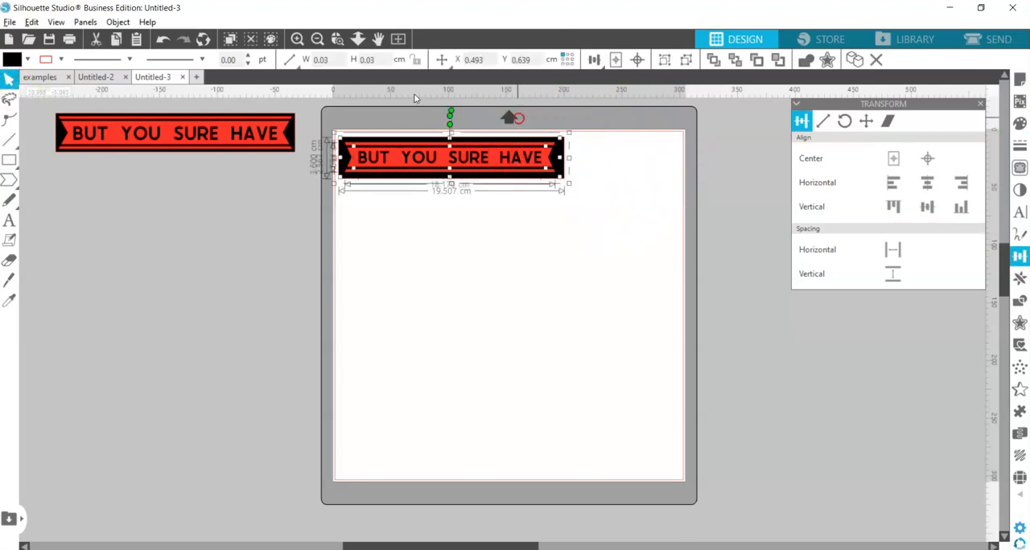
click(925, 182)
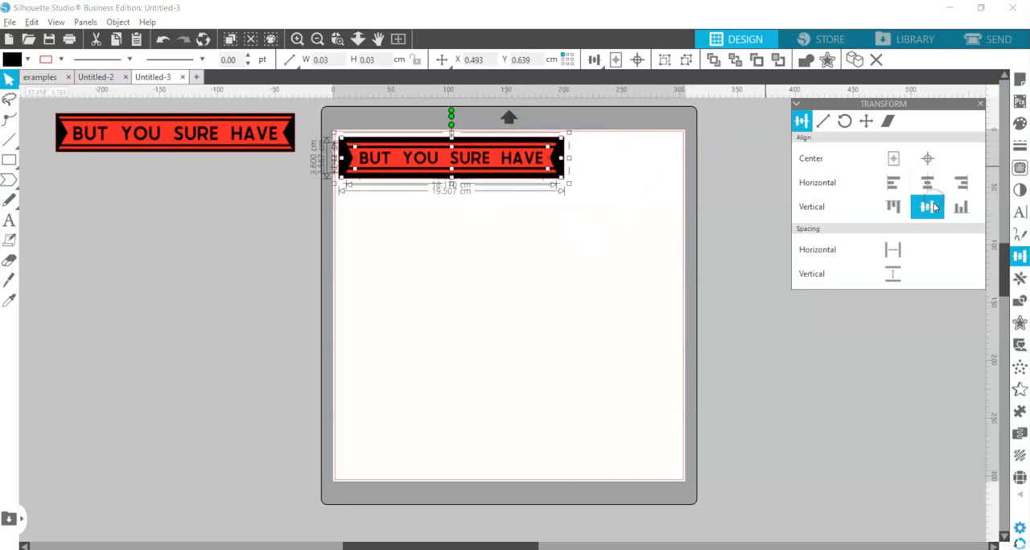
click(563, 232)
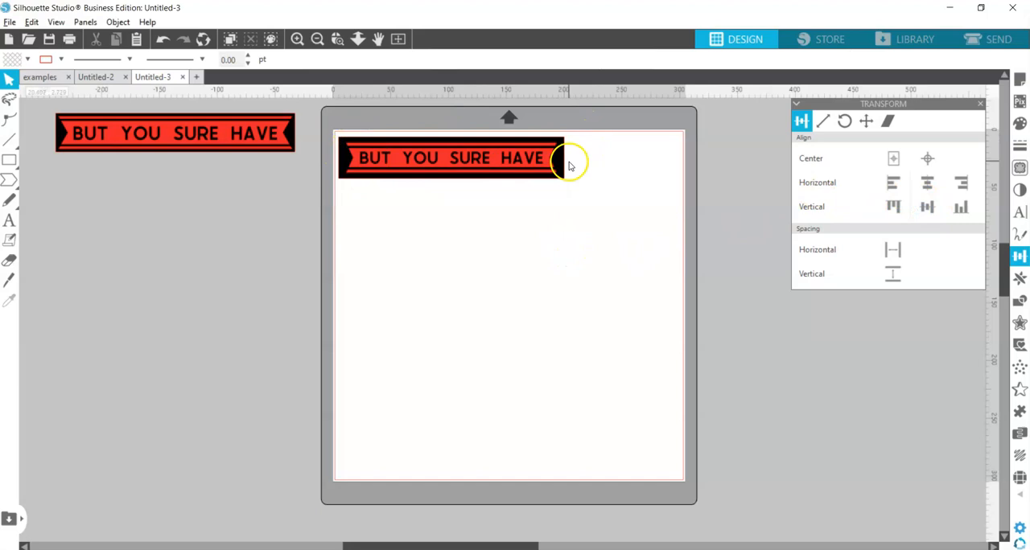
Select the lettering and the red ribbon pieces without the black rectangle and group them
click(341, 172)
drag(635, 214, 549, 151)
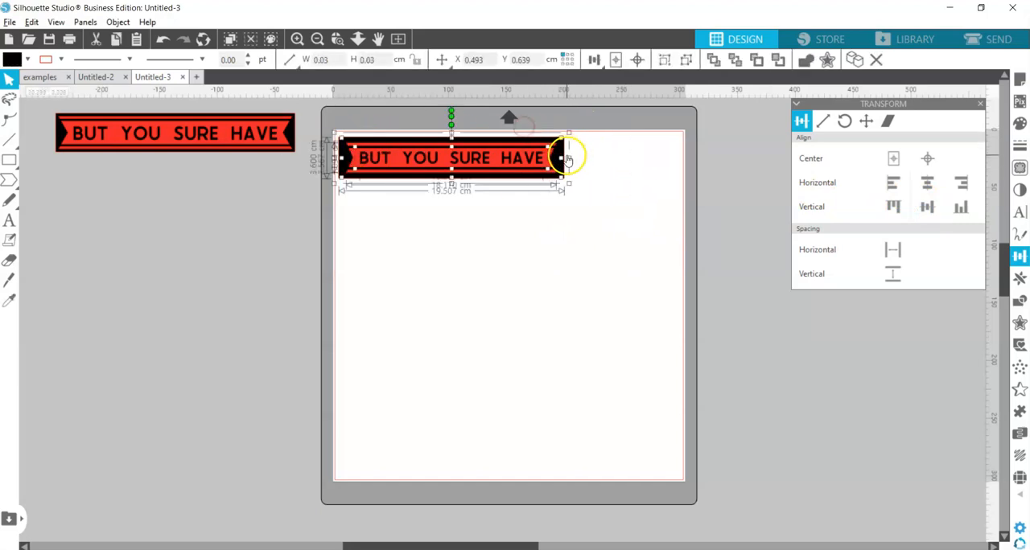
click(586, 147)
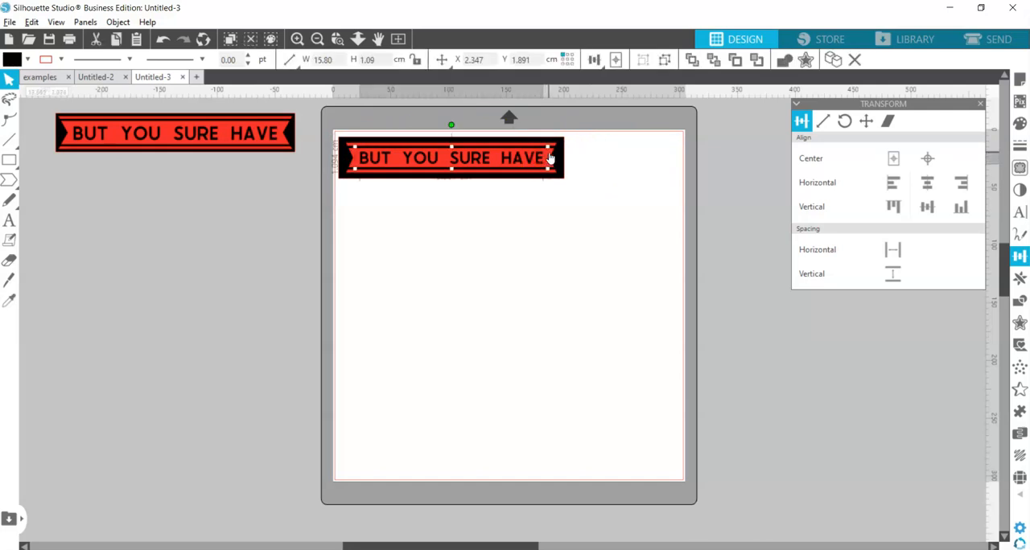
shift+click(549, 156)
right_click(528, 153)
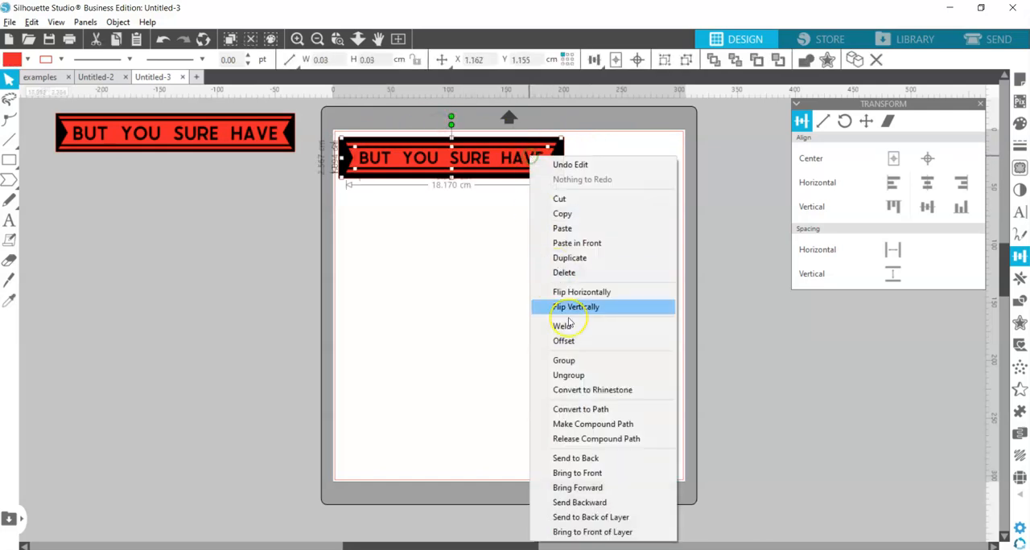
click(563, 360)
Move the ribbon group and black rectangle apart, and restack them centre-aligned near the page's upper left corner
drag(556, 144, 299, 219)
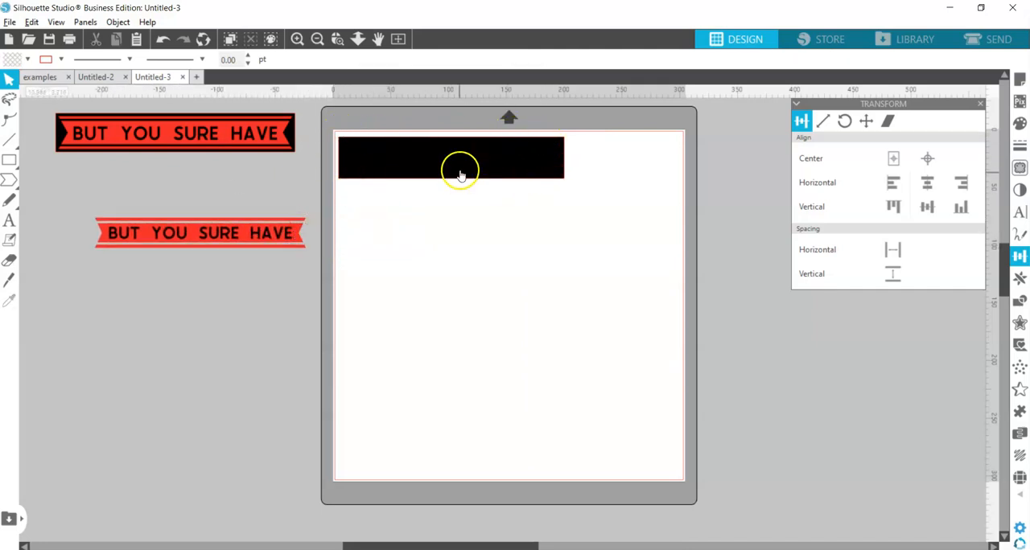
drag(410, 148, 404, 273)
drag(241, 232, 487, 150)
drag(462, 296, 471, 149)
click(926, 207)
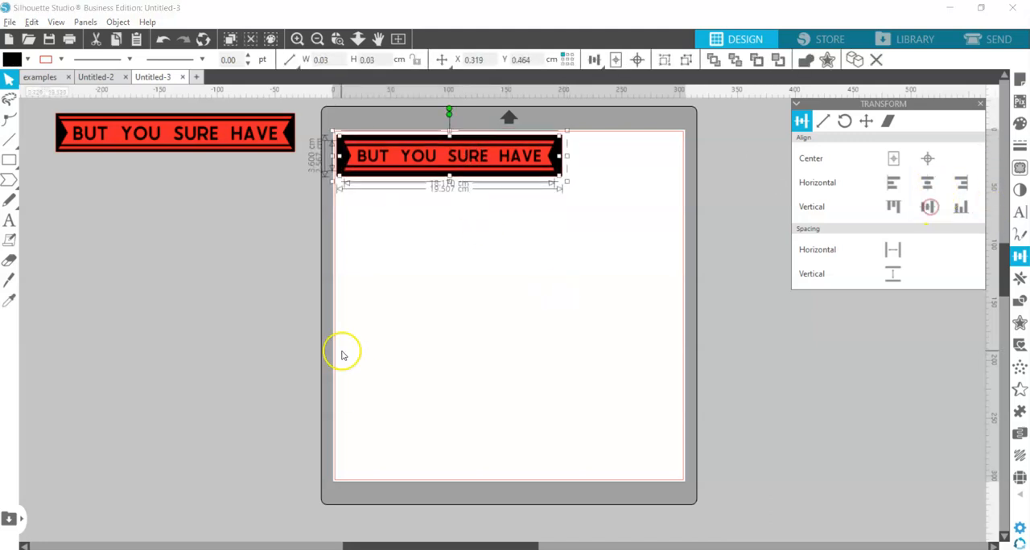
drag(395, 147, 404, 153)
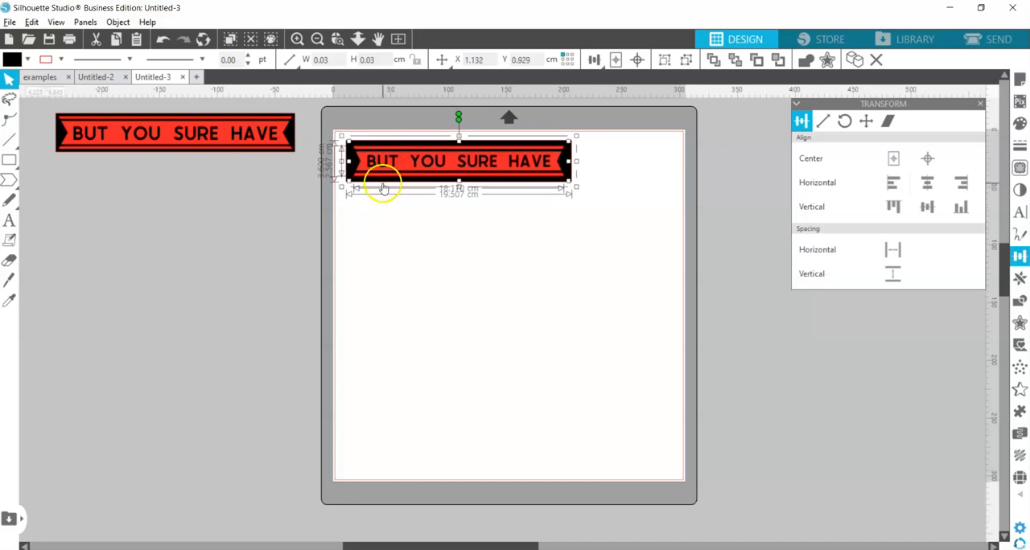